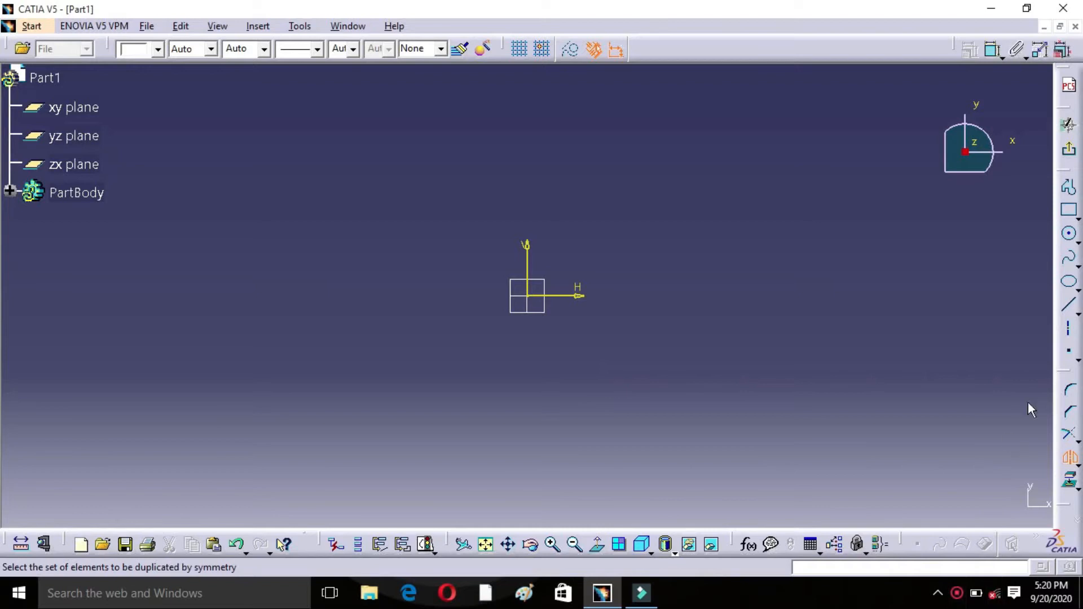
# Undock the Operation toolbar into the sketch area and look over the available sketch Operation commands.
pyautogui.moveTo(1065, 370)
pyautogui.mouseDown()
pyautogui.moveTo(1012, 349)
pyautogui.moveTo(940, 297)
pyautogui.moveTo(915, 219)
pyautogui.moveTo(982, 213)
pyautogui.mouseUp()
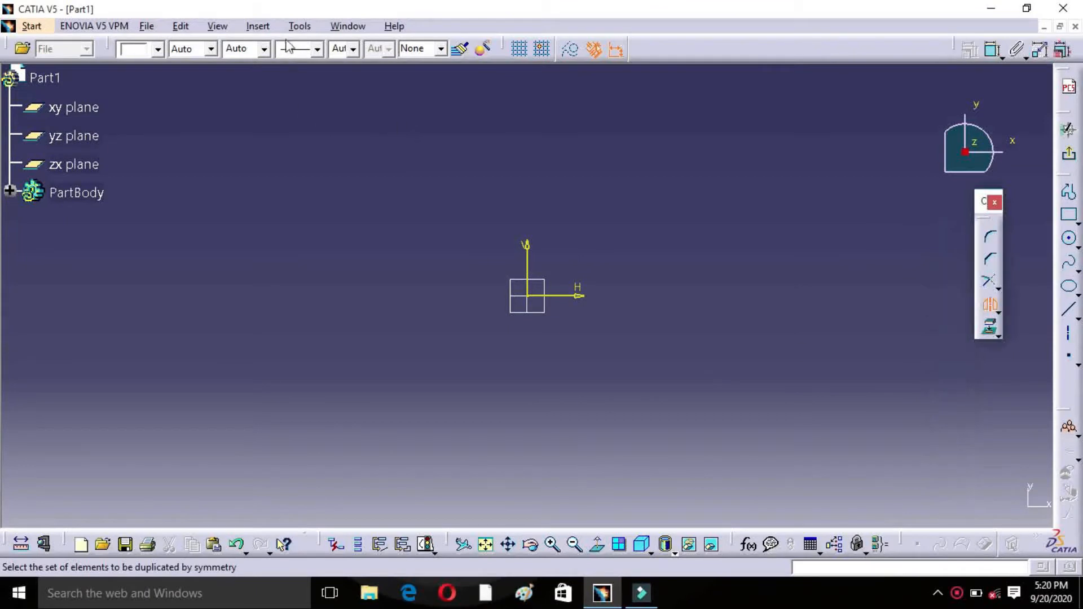
pyautogui.click(251, 27)
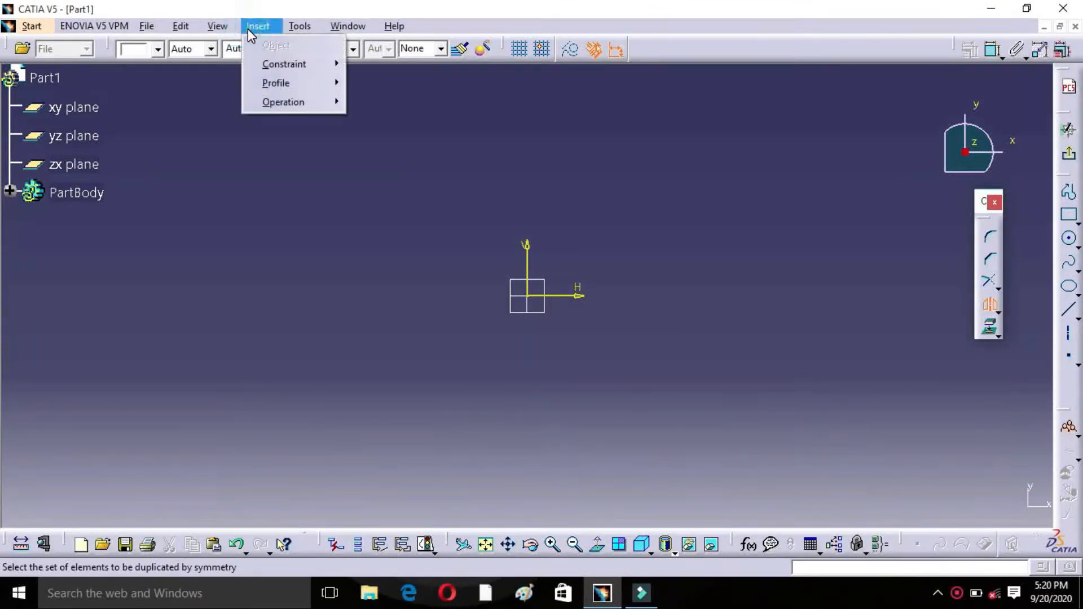
pyautogui.moveTo(278, 101)
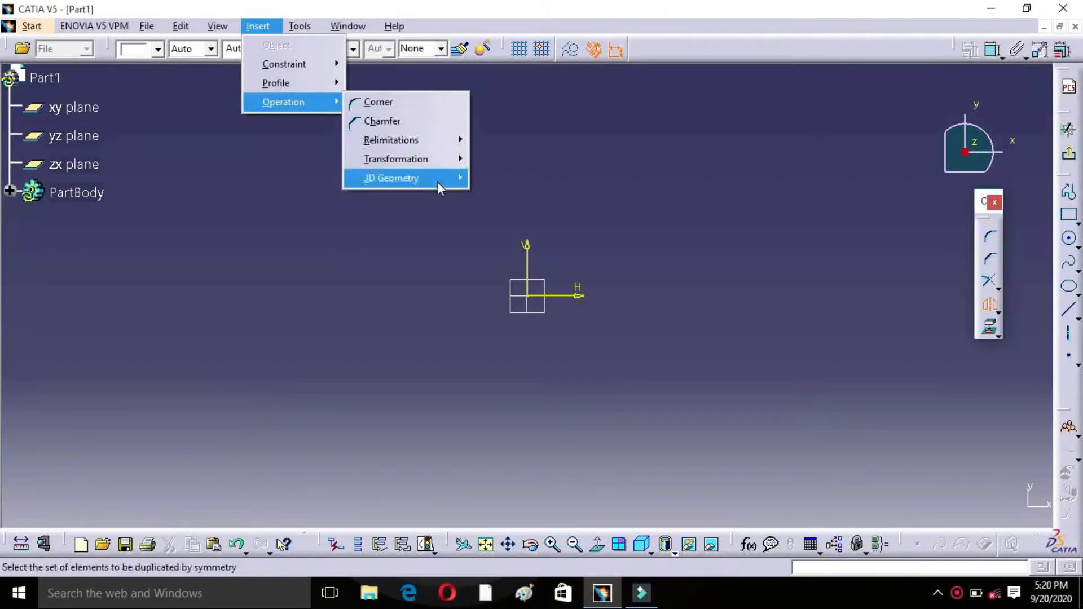
pyautogui.moveTo(438, 182)
pyautogui.click(689, 160)
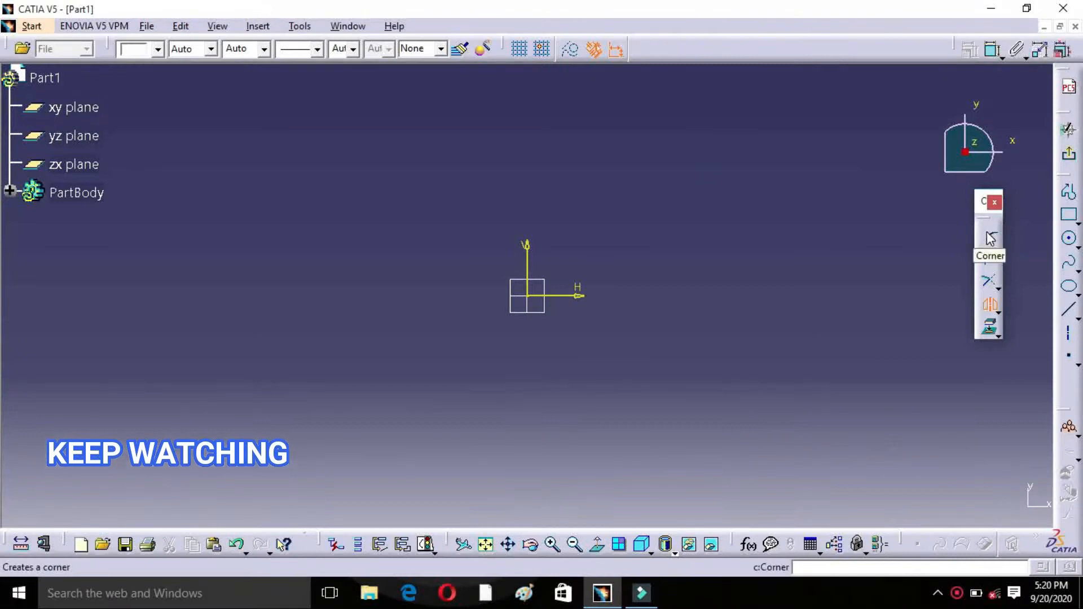
# Sketch a rectangle about 146 mm wide, up and to the right of the sketch origin.
pyautogui.moveTo(735, 256)
pyautogui.mouseDown(button='middle')
pyautogui.moveTo(653, 367)
pyautogui.moveTo(362, 375)
pyautogui.mouseUp(button='middle')
pyautogui.click(1078, 224)
pyautogui.click(888, 241)
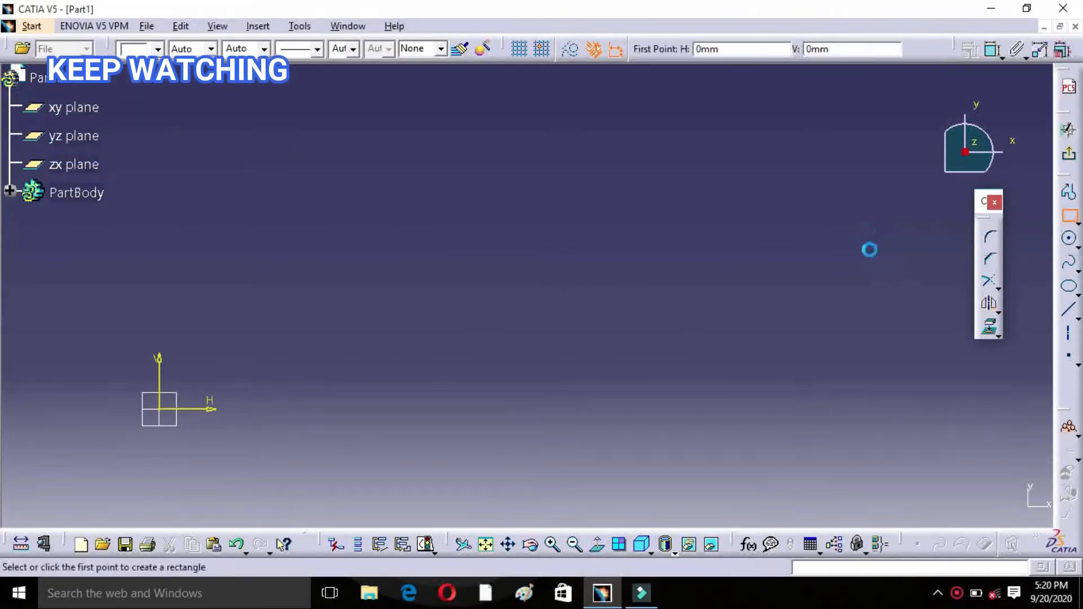
pyautogui.click(473, 204)
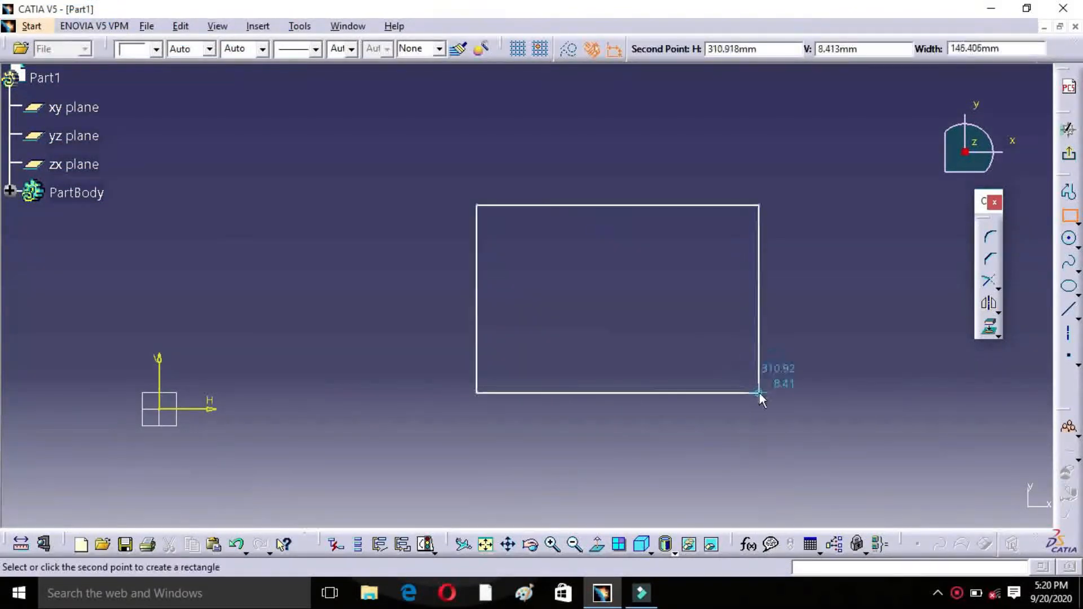
pyautogui.click(758, 393)
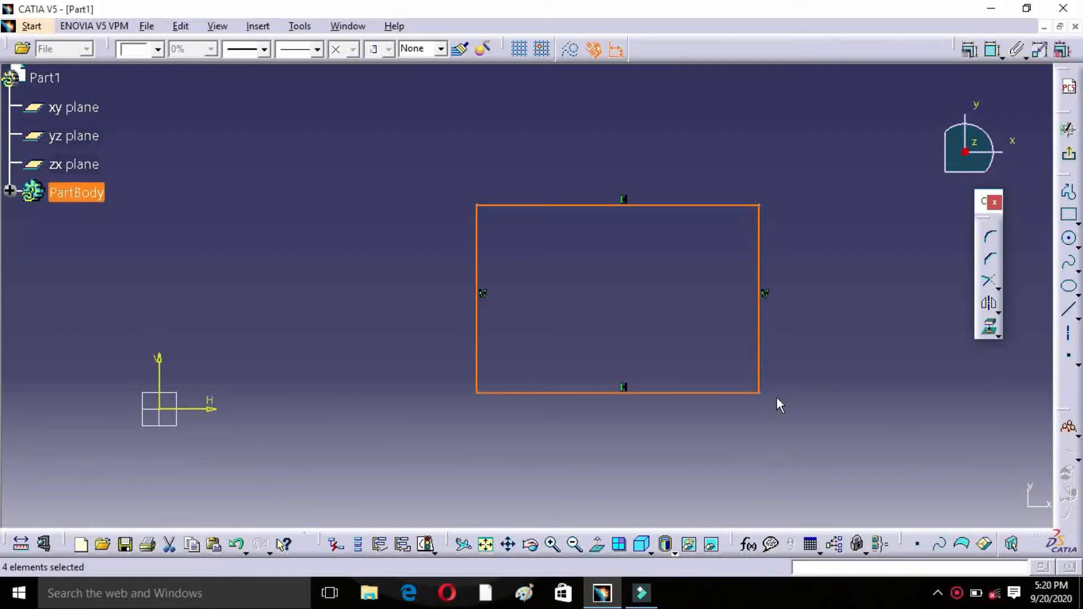
pyautogui.click(776, 397)
pyautogui.moveTo(758, 261); pyautogui.dragTo(724, 280, button='middle')
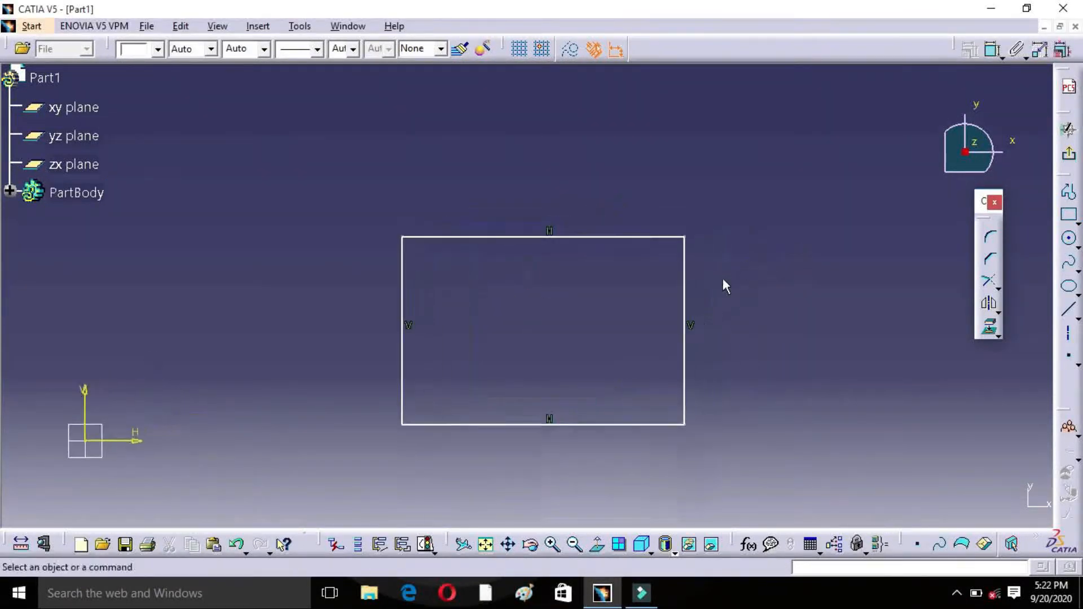
# Round the rectangle's upper-left corner with a 20 mm radius, trimming both edges.
pyautogui.click(994, 241)
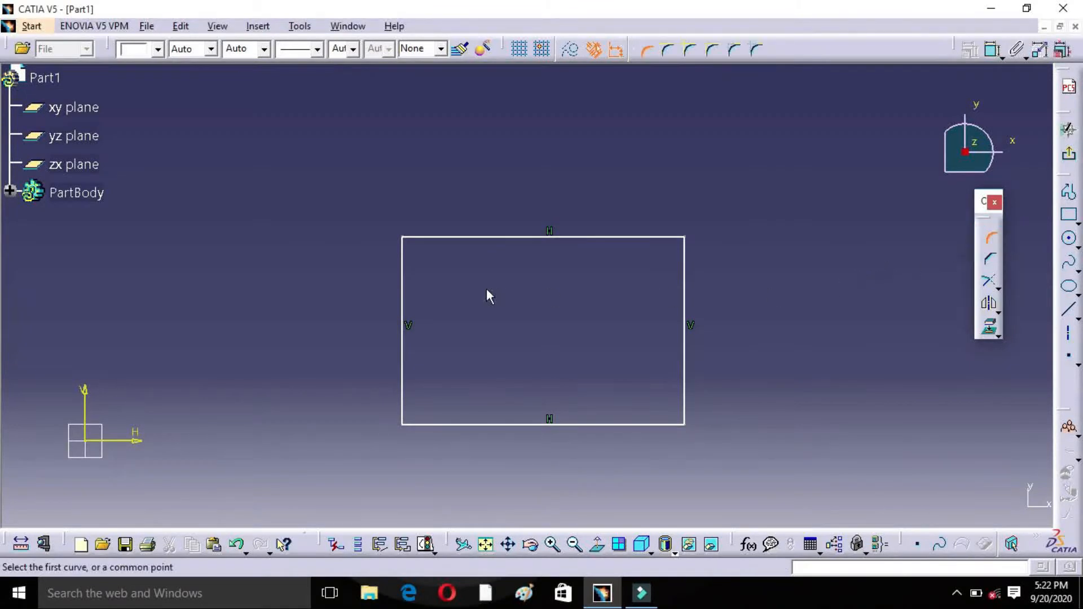
pyautogui.click(431, 238)
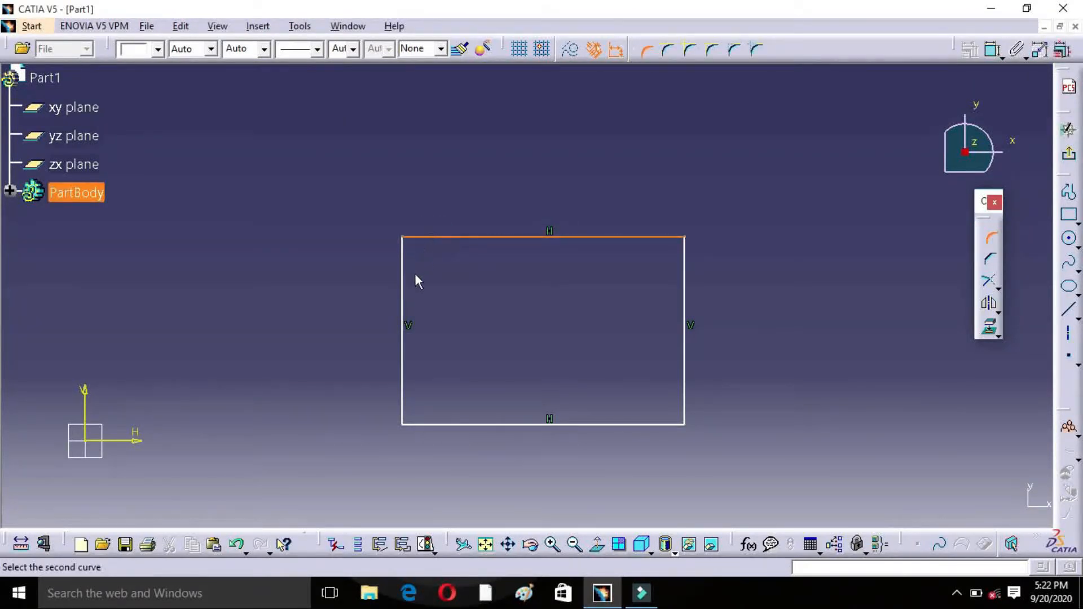
pyautogui.click(404, 282)
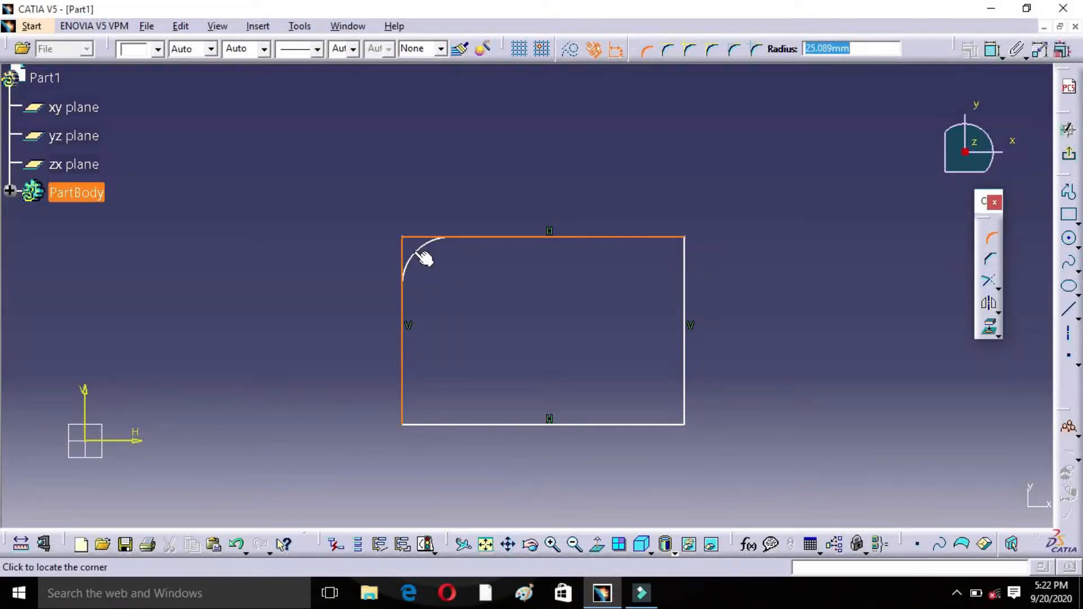
pyautogui.write('20')
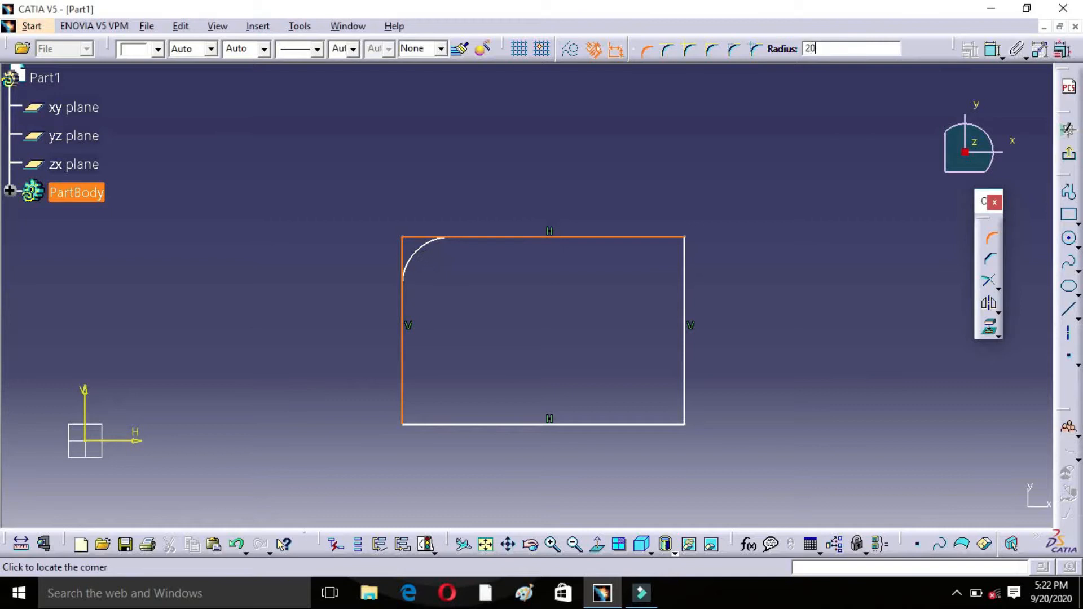
pyautogui.press('Return')
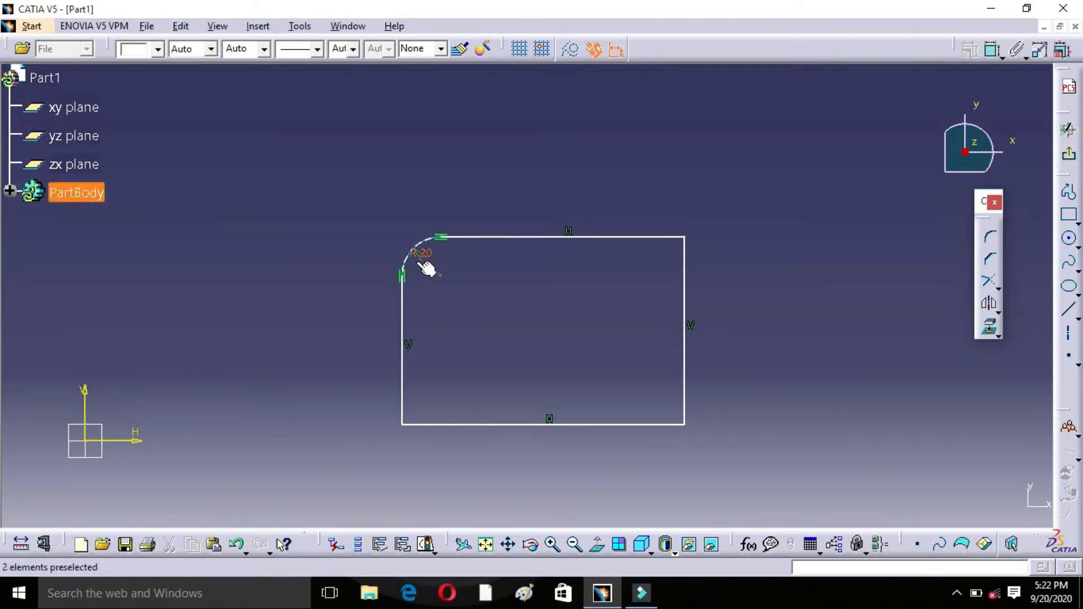
# Round the upper-right corner with a 20 mm radius, trimming only the first element, the top edge.
pyautogui.click(990, 237)
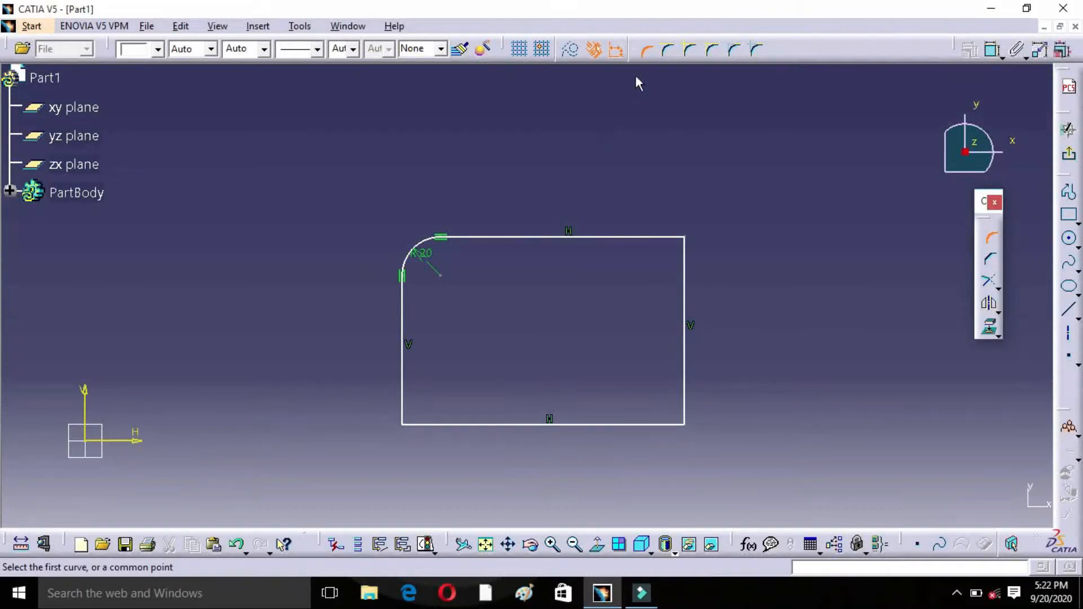
pyautogui.click(661, 51)
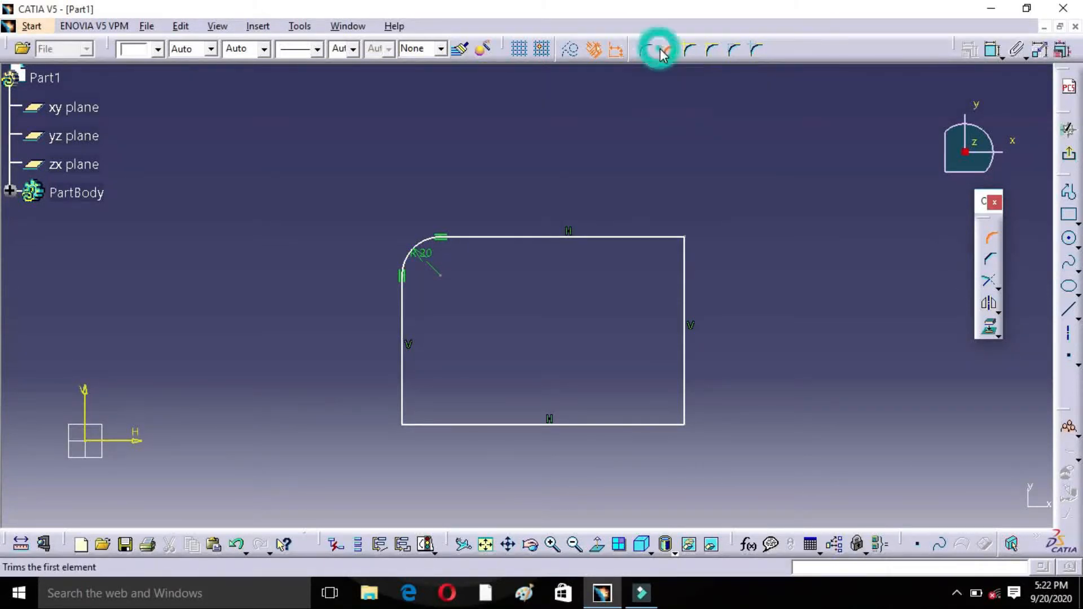
pyautogui.click(657, 237)
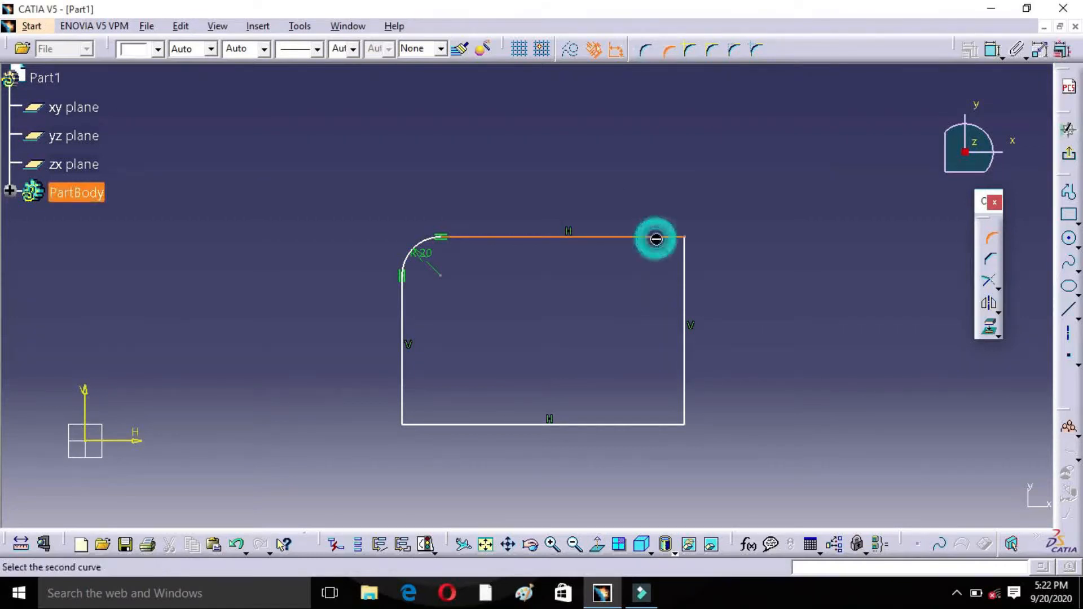
pyautogui.click(684, 266)
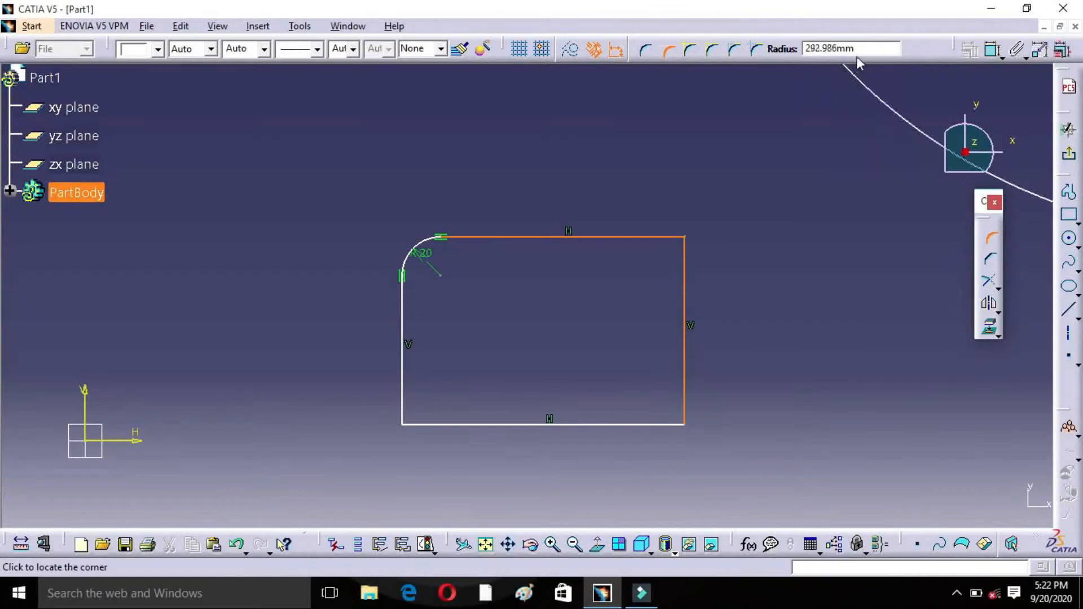
pyautogui.moveTo(858, 49); pyautogui.dragTo(812, 49)
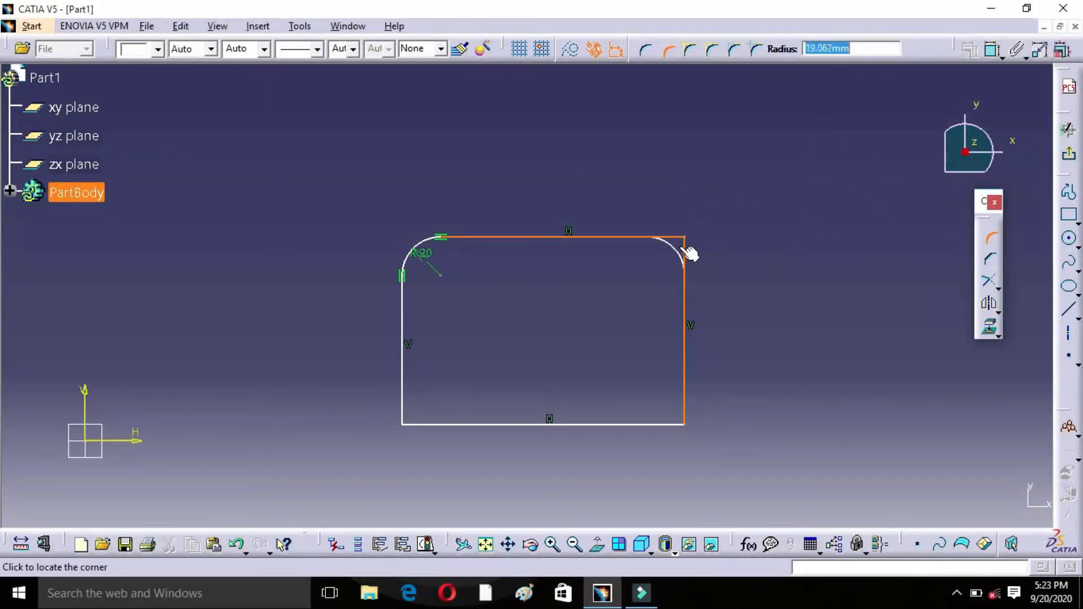
pyautogui.write('2')
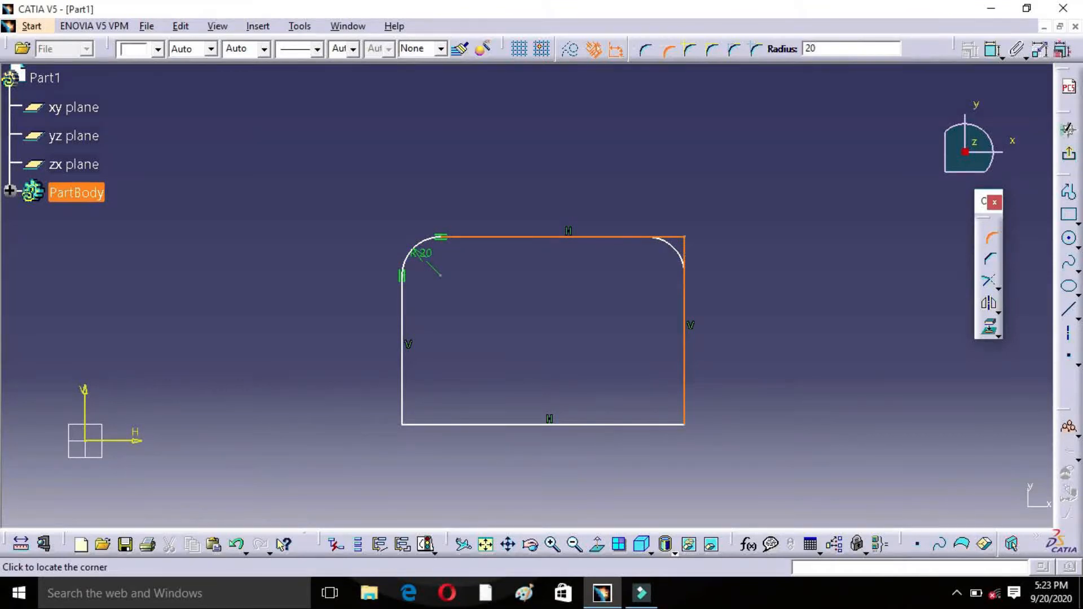
pyautogui.write('0')
pyautogui.press('Return')
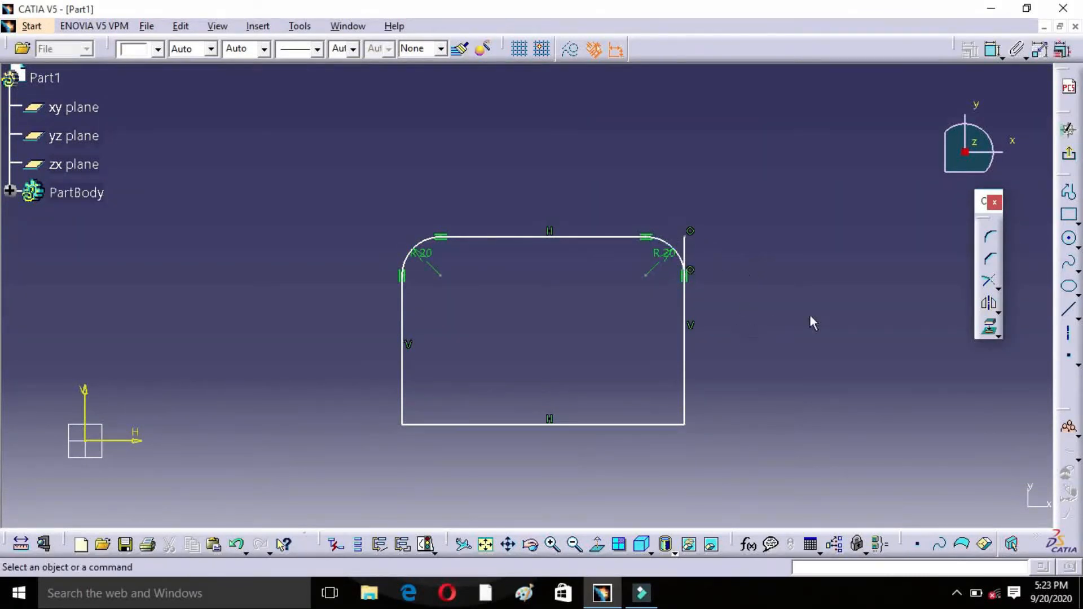
# Round the lower-right corner with a radius of about 20 mm, using the option that trims no elements.
pyautogui.click(986, 238)
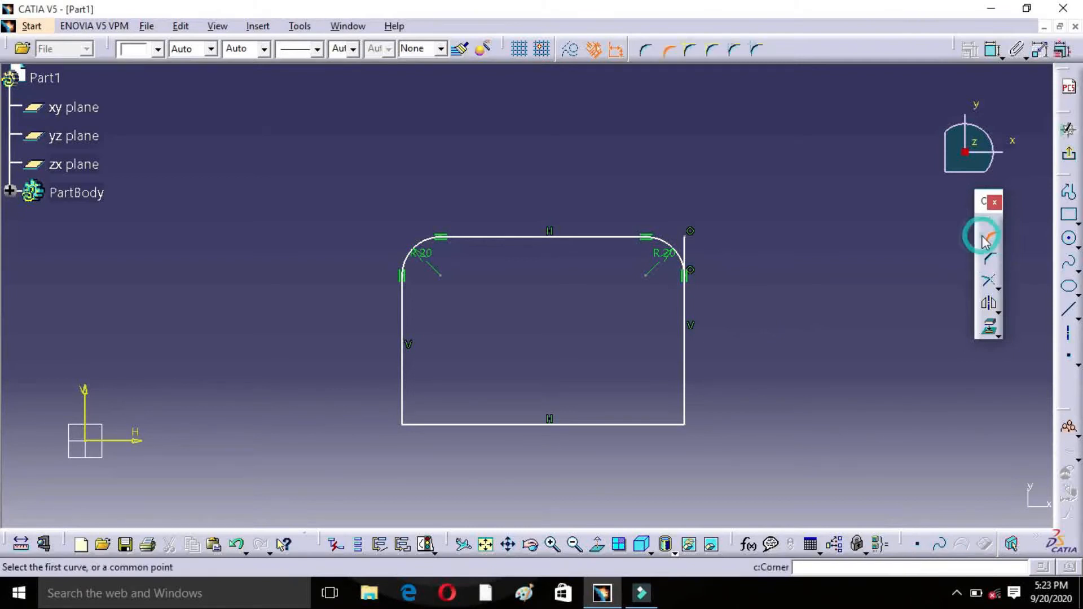
pyautogui.click(691, 55)
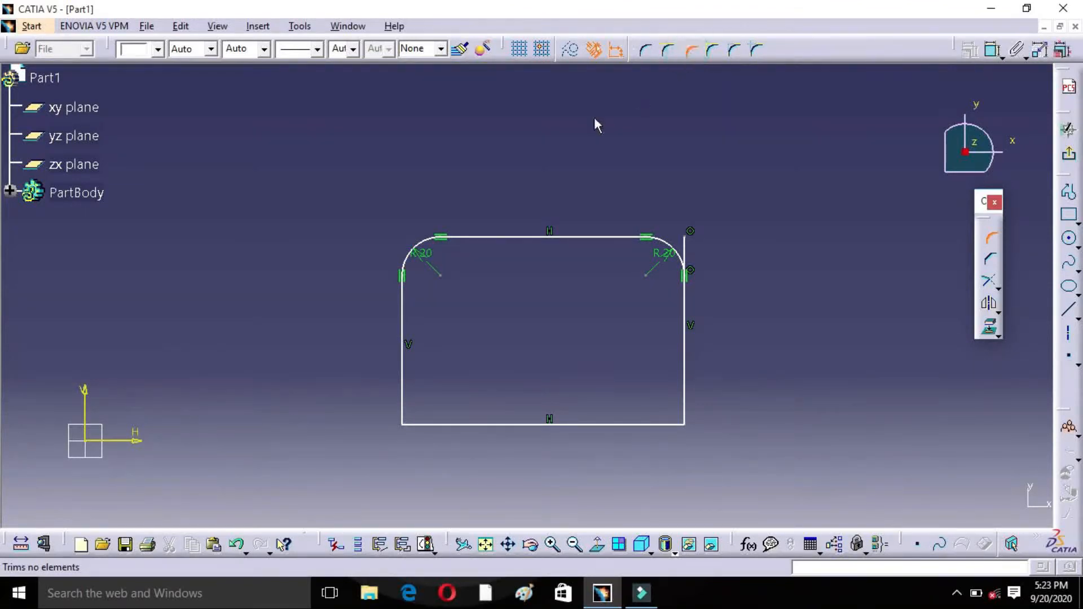
pyautogui.click(673, 425)
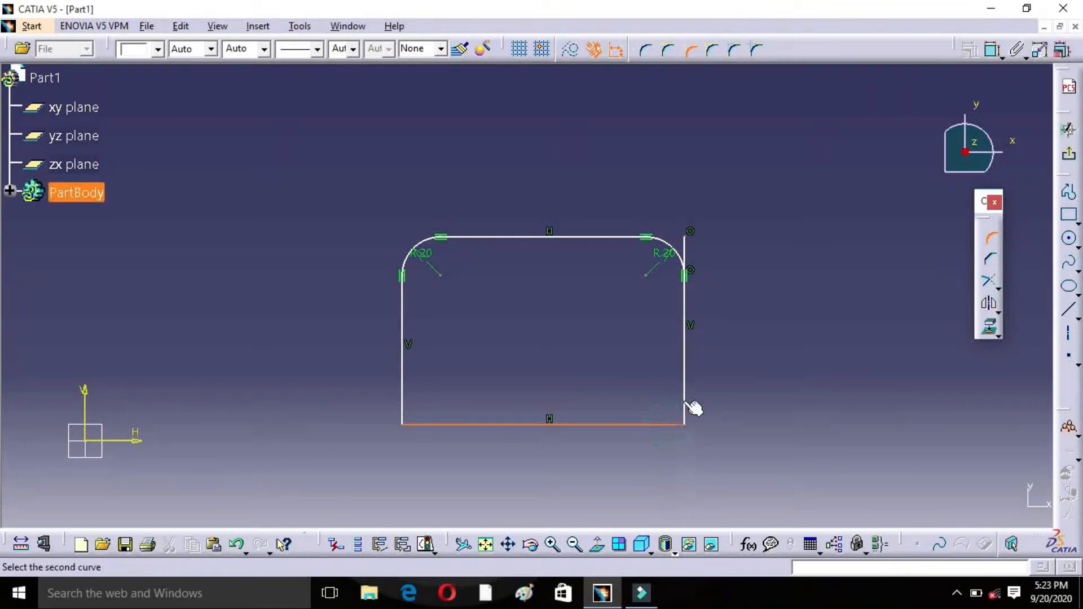
pyautogui.click(684, 407)
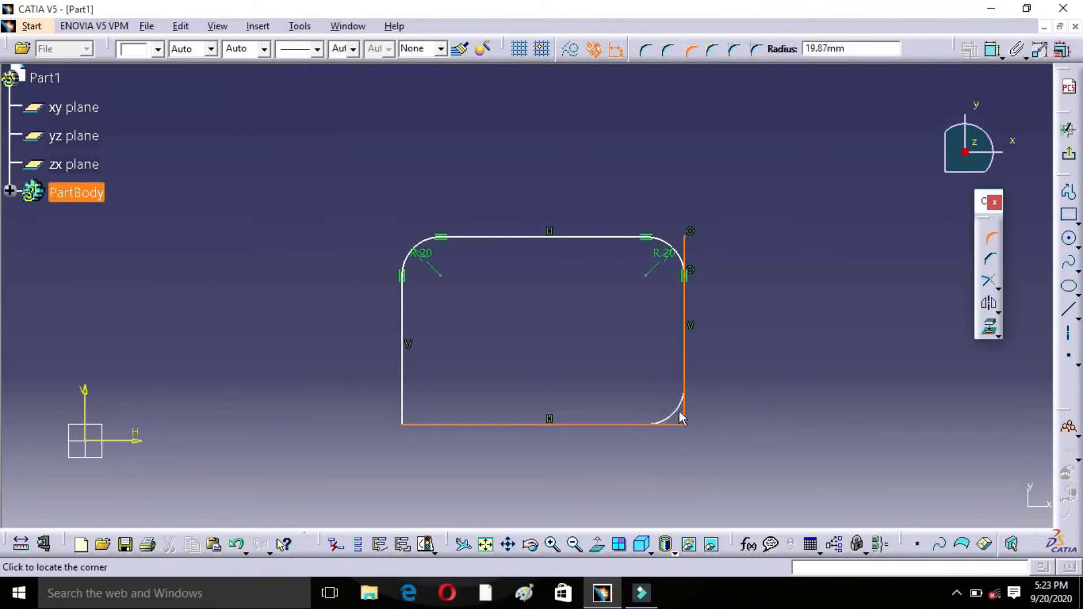
pyautogui.click(677, 411)
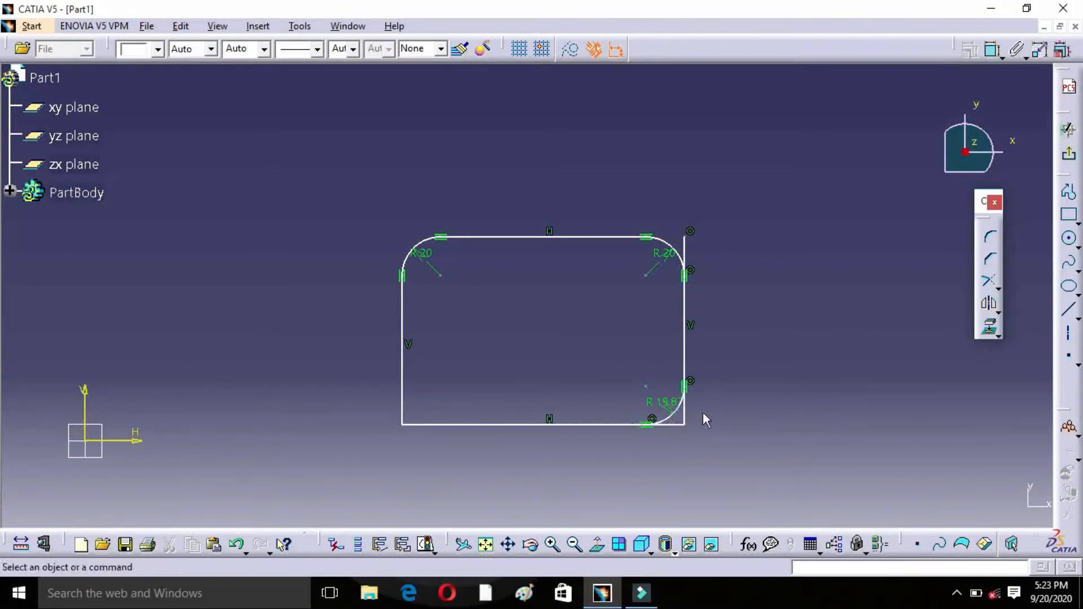
# Round the lower-left corner with a radius of about 23.4 mm, using the standard lines trim option.
pyautogui.click(990, 236)
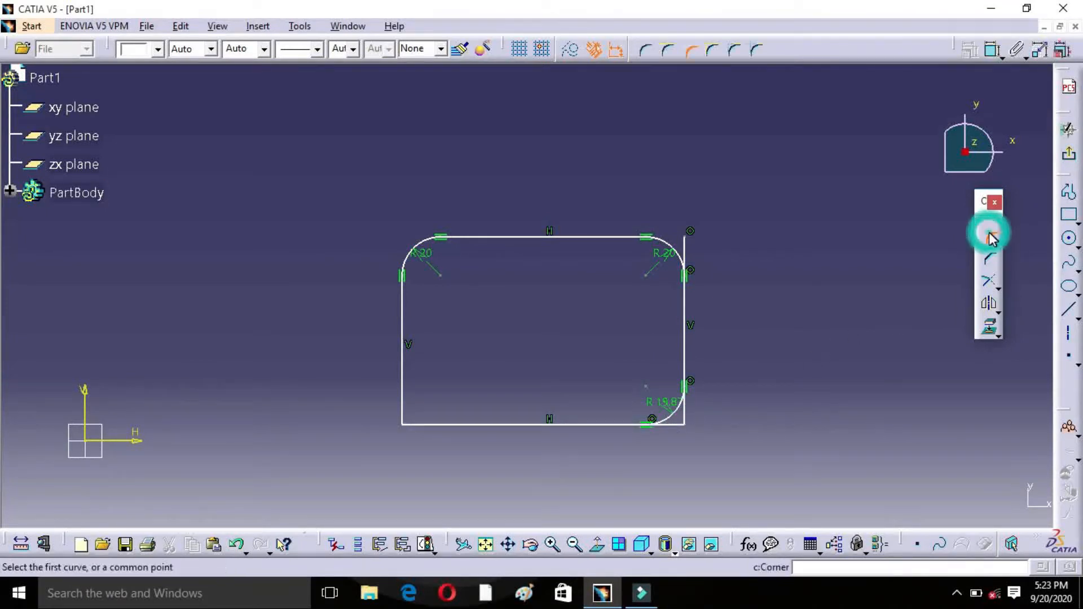
pyautogui.click(714, 52)
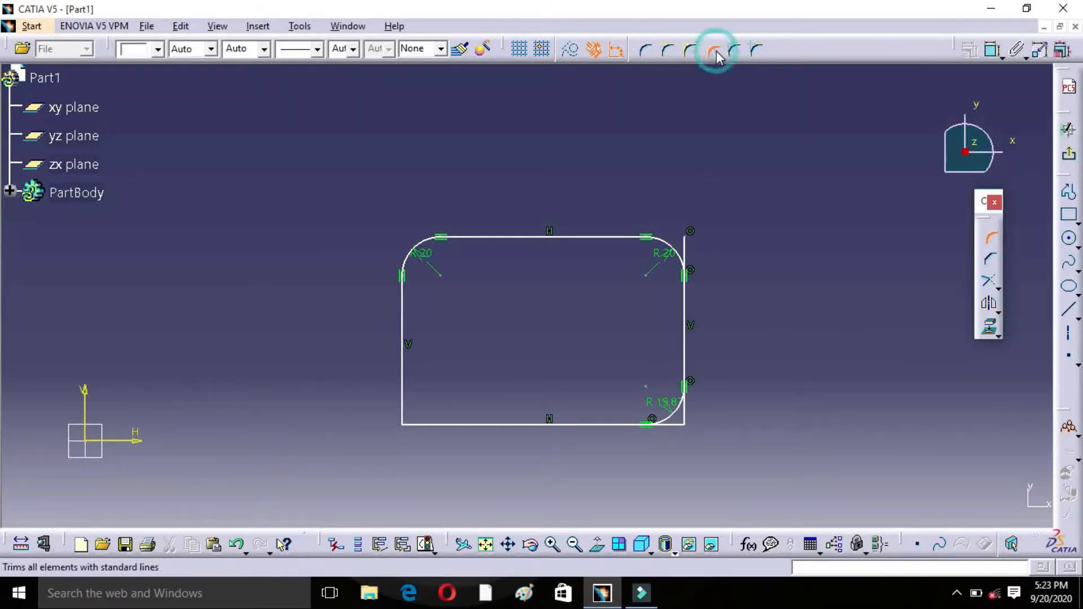
pyautogui.click(402, 399)
pyautogui.click(417, 424)
pyautogui.click(418, 410)
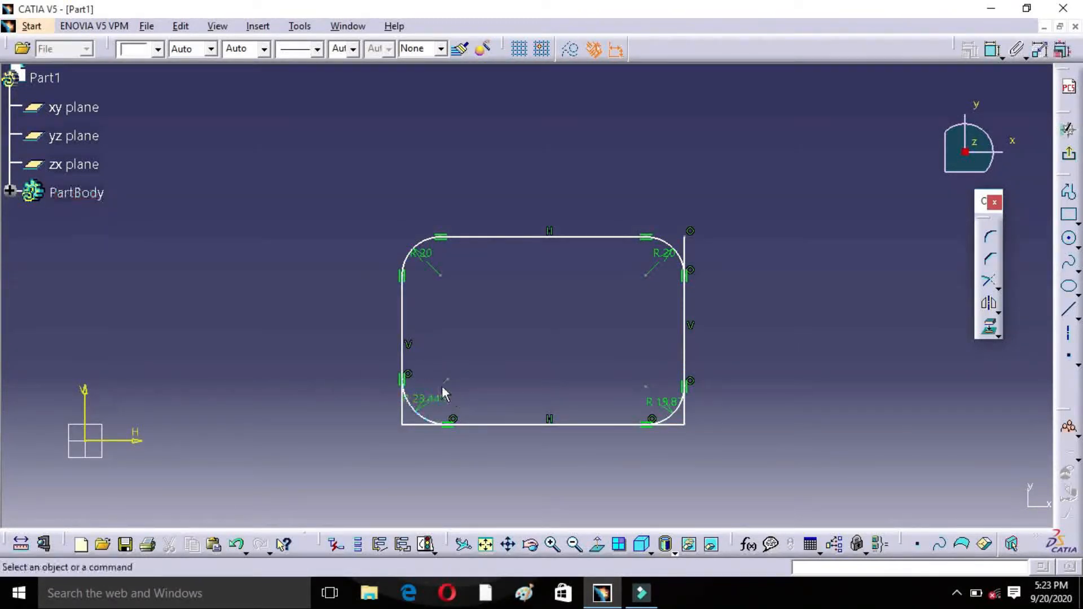
pyautogui.click(642, 147)
# Sketch a second rectangle to the right of the rounded one.
pyautogui.moveTo(788, 269); pyautogui.dragTo(478, 303, button='middle')
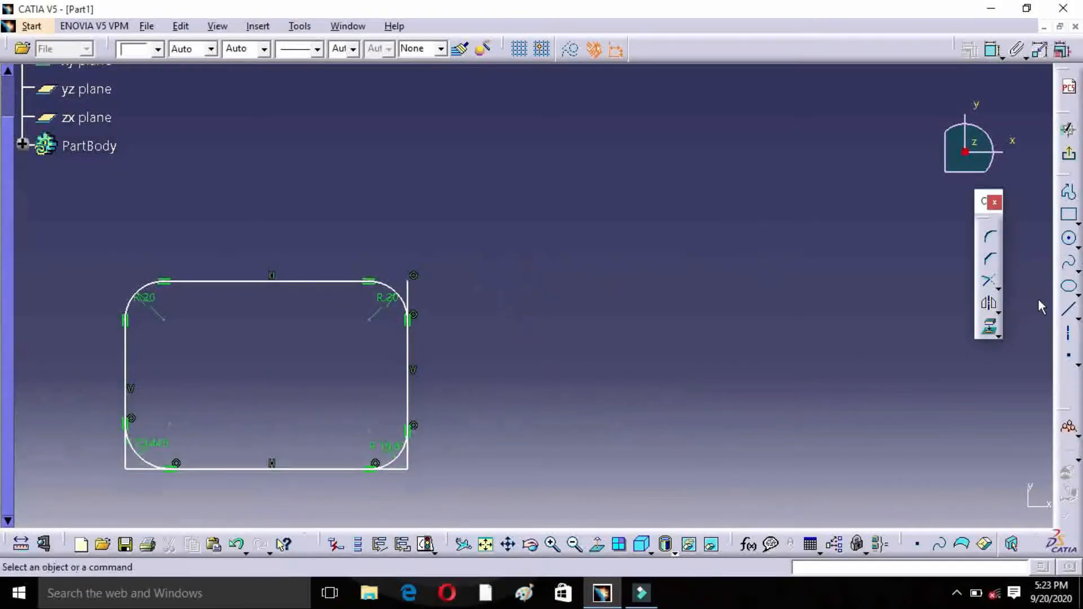
pyautogui.click(1069, 214)
pyautogui.click(569, 241)
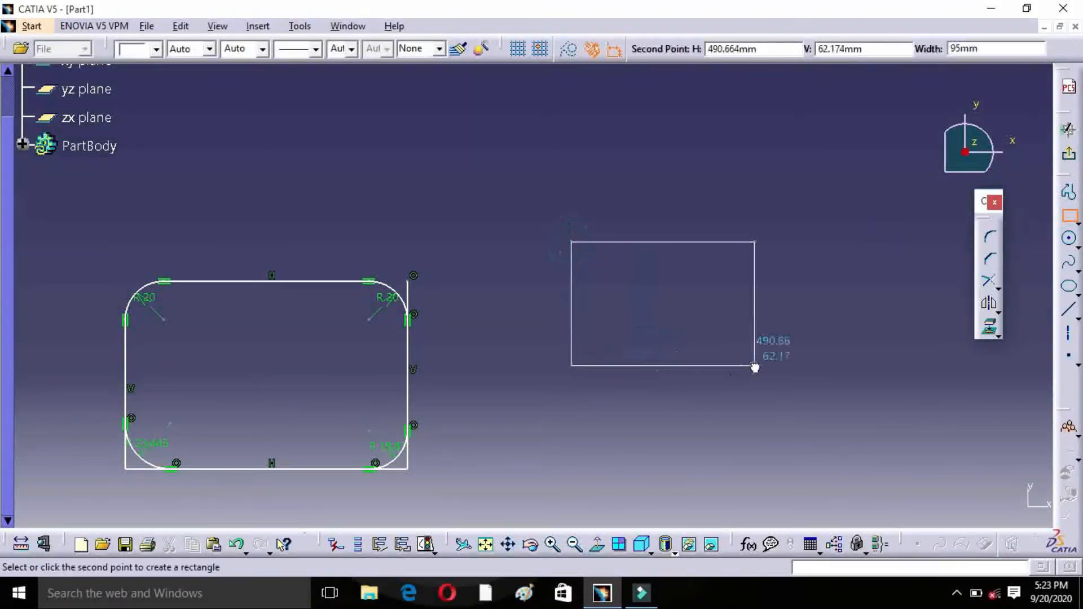
pyautogui.click(821, 416)
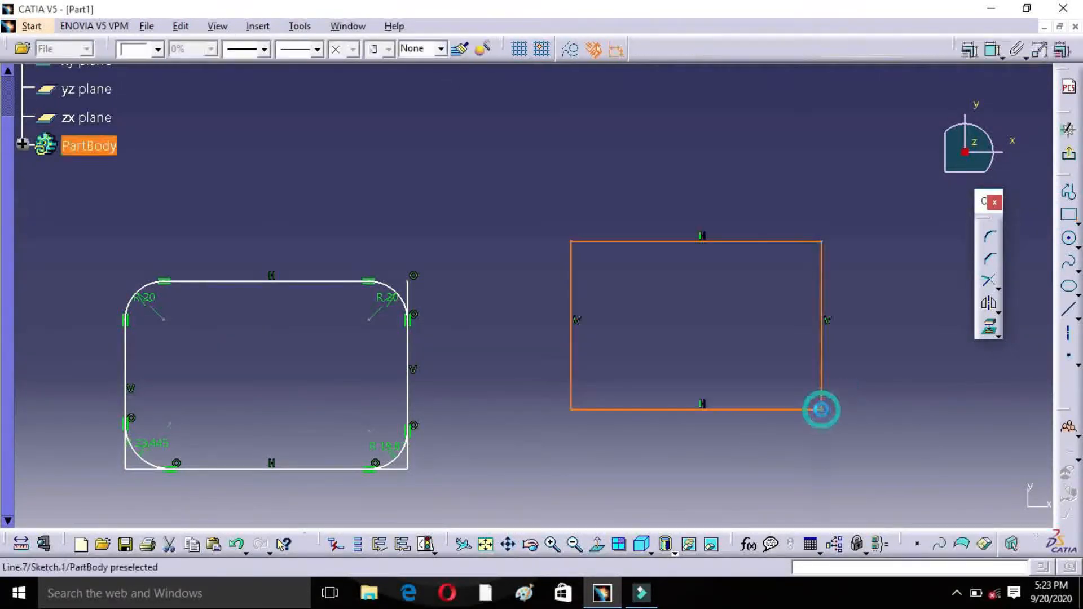
pyautogui.click(924, 234)
# Round the second rectangle's upper-left corner with a radius of about 23 mm, using the construction lines trim option.
pyautogui.click(993, 246)
pyautogui.click(993, 247)
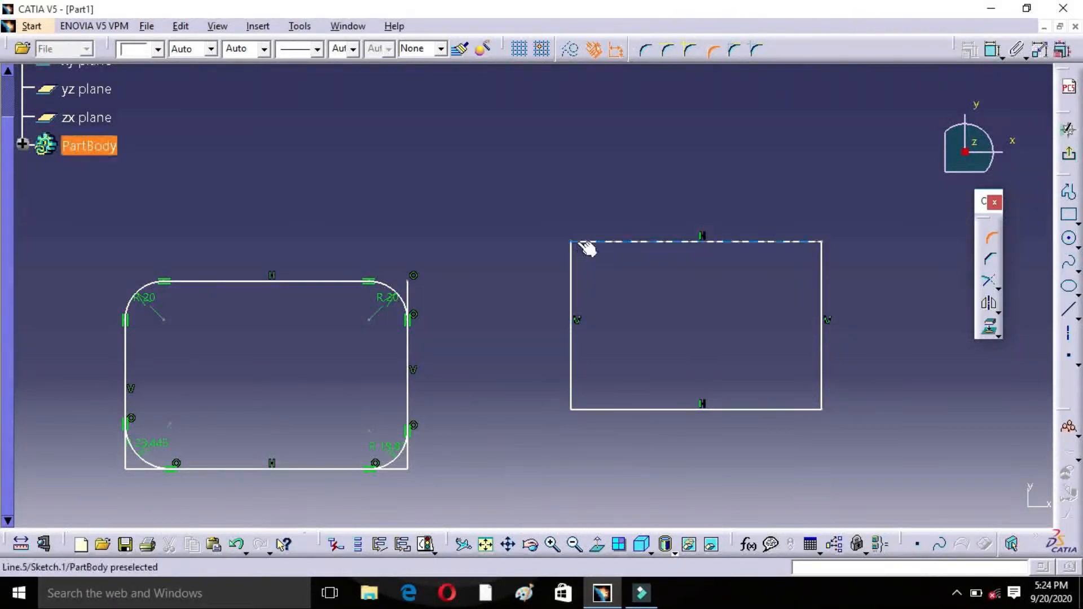
pyautogui.click(733, 50)
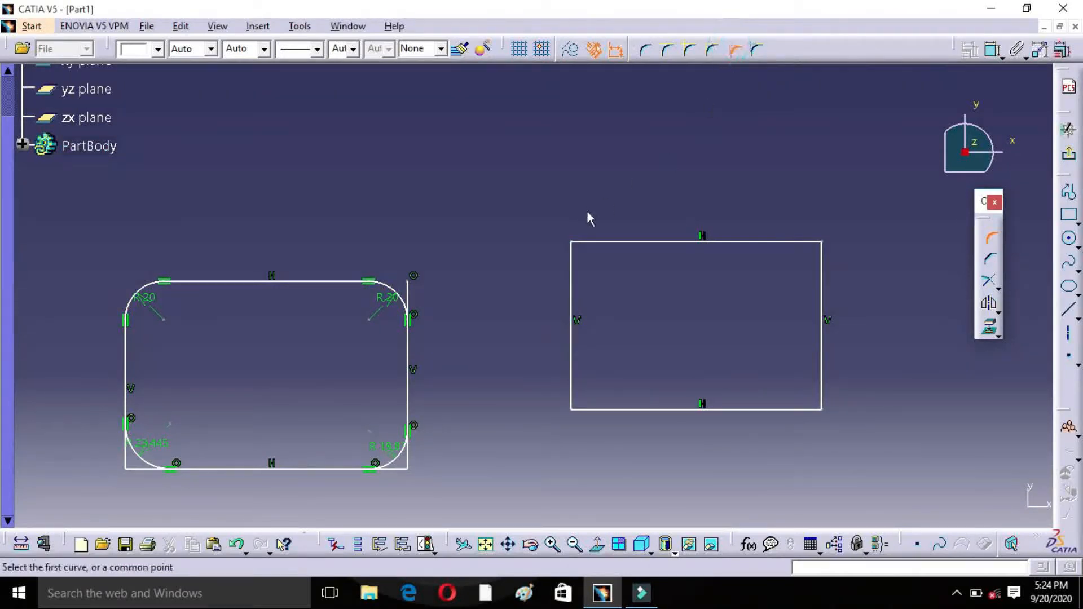
pyautogui.click(600, 241)
pyautogui.click(571, 269)
pyautogui.click(594, 257)
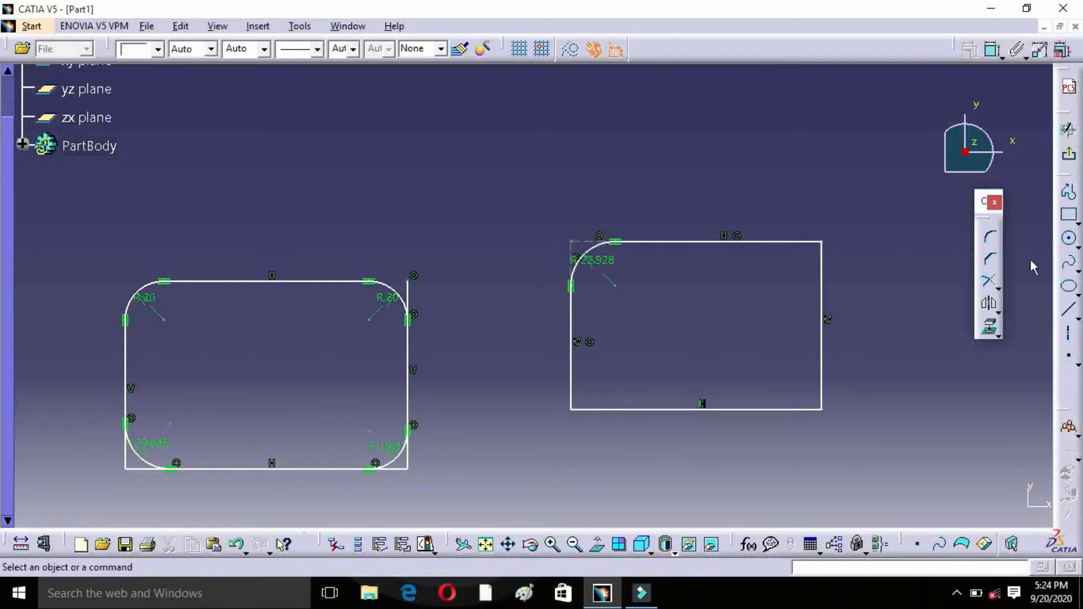
# Round the second rectangle's upper-right corner with a radius of about 32.2 mm, using the construction lines no trim option.
pyautogui.click(988, 238)
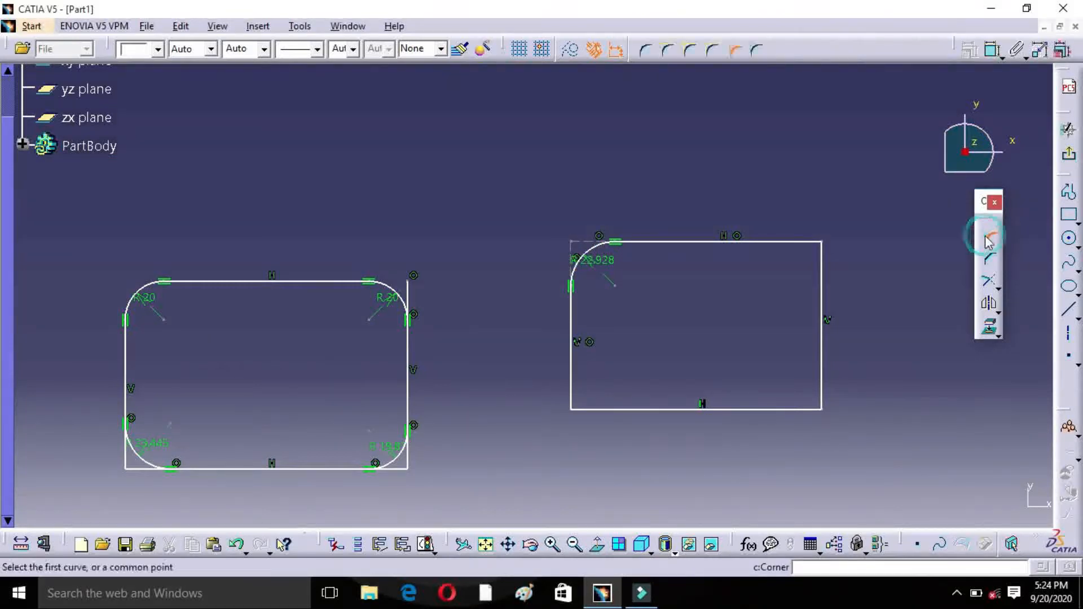
pyautogui.click(757, 50)
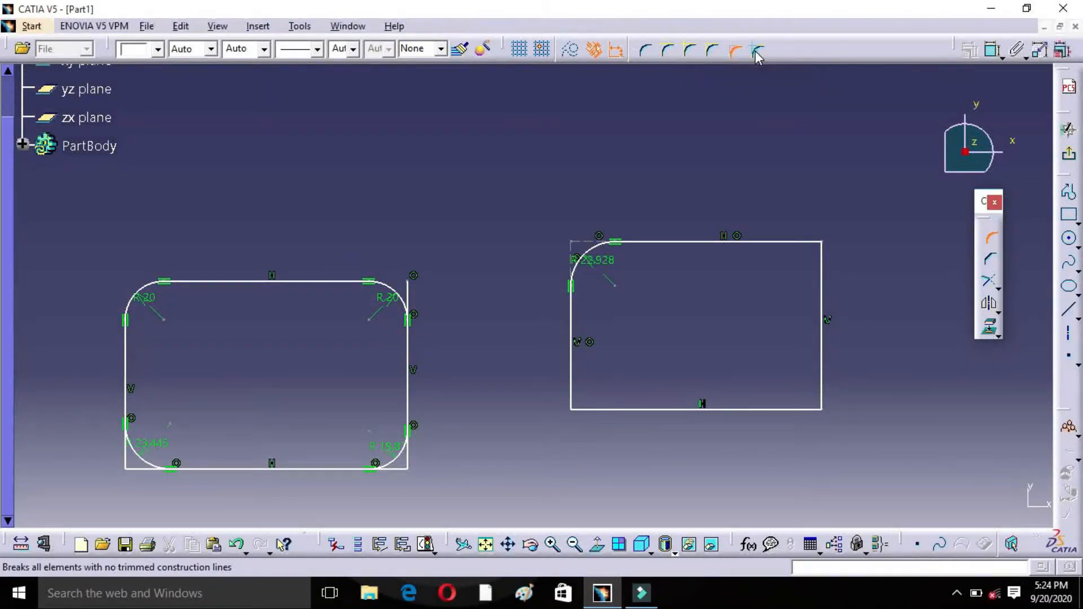
pyautogui.click(802, 242)
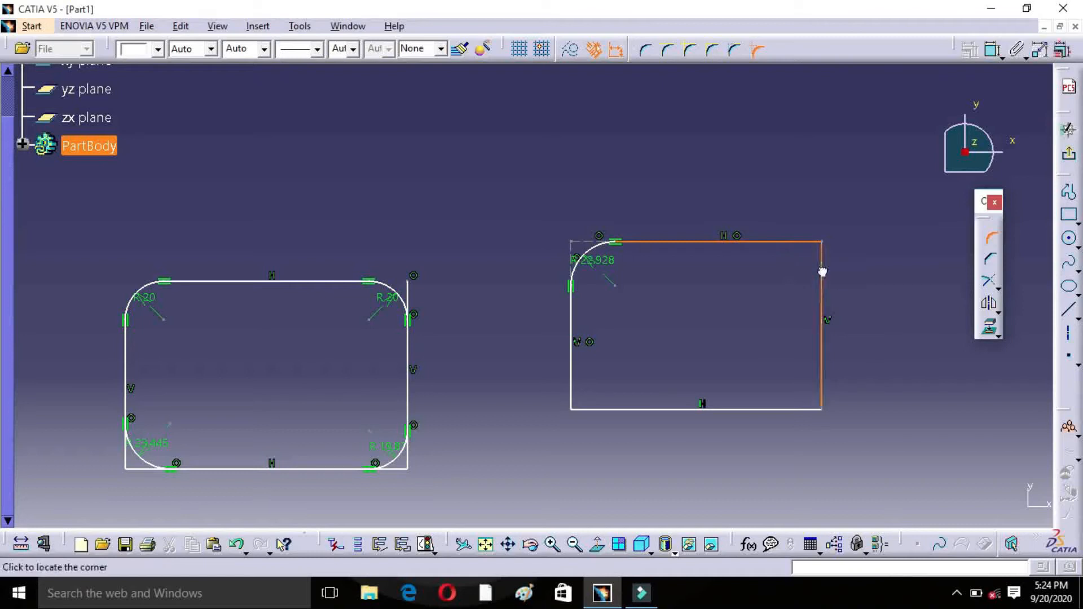
pyautogui.click(823, 269)
pyautogui.click(805, 259)
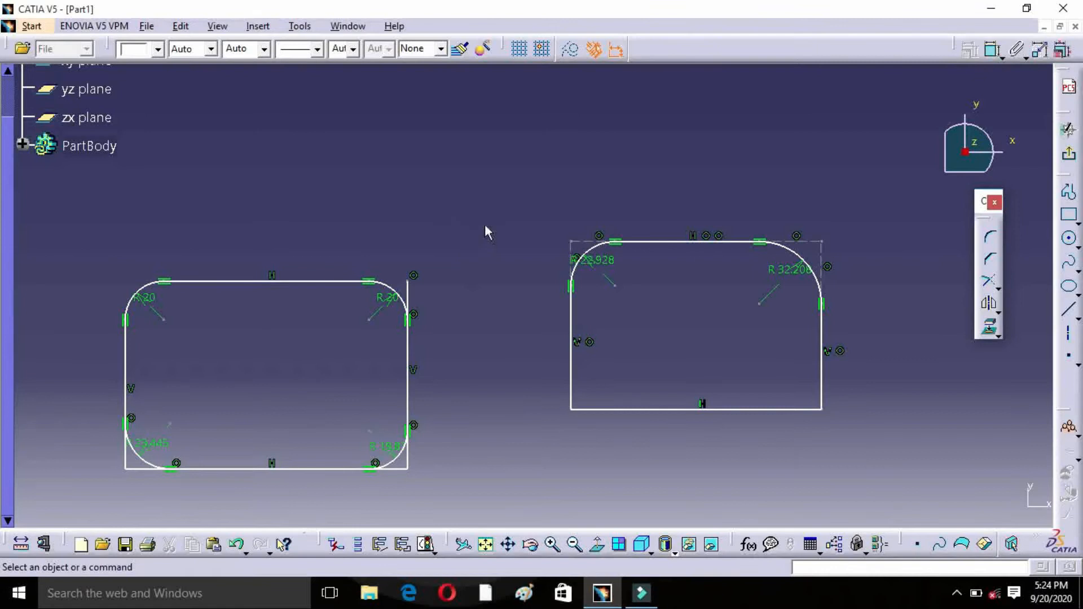
# Delete both rounded rectangles with their constraints and sketch a new rectangle in the middle of the empty sketch.
pyautogui.moveTo(38, 197)
pyautogui.mouseDown()
pyautogui.moveTo(495, 467)
pyautogui.moveTo(815, 466)
pyautogui.moveTo(921, 513)
pyautogui.mouseUp()
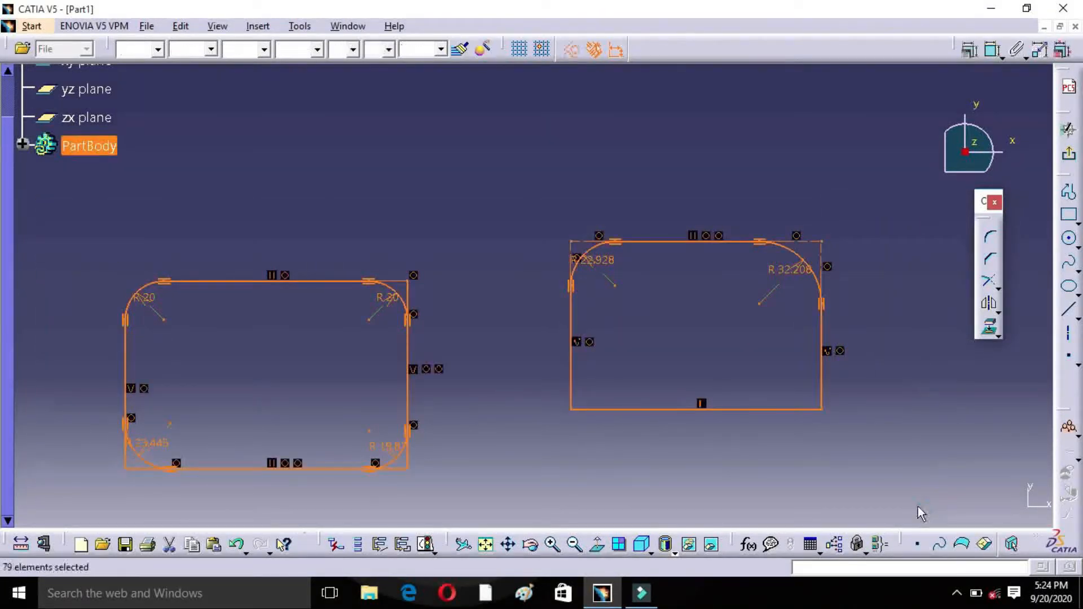
pyautogui.press('Delete')
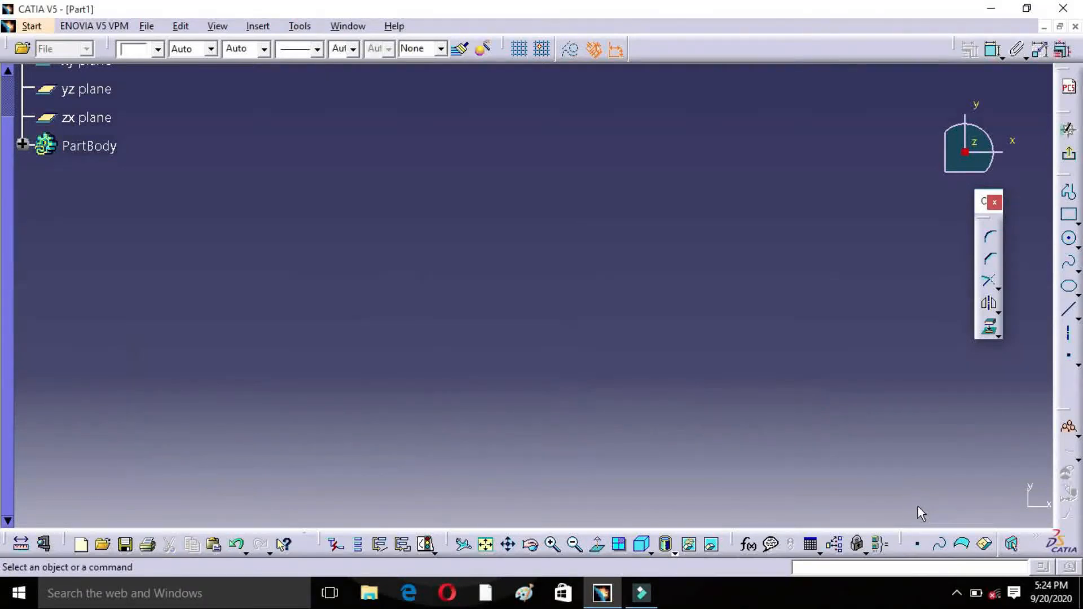
pyautogui.click(1076, 224)
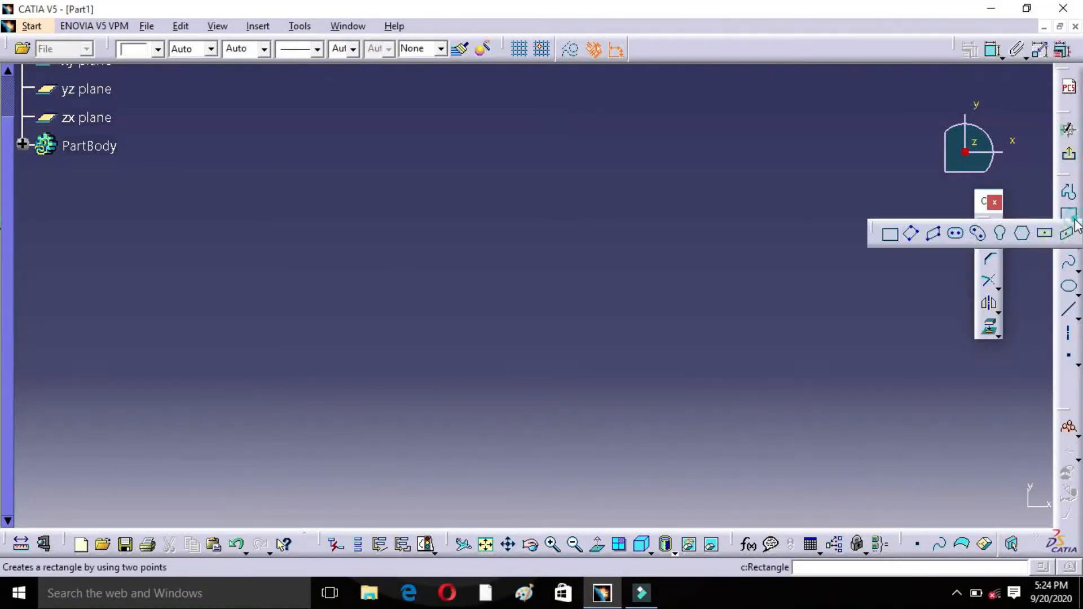
pyautogui.click(890, 233)
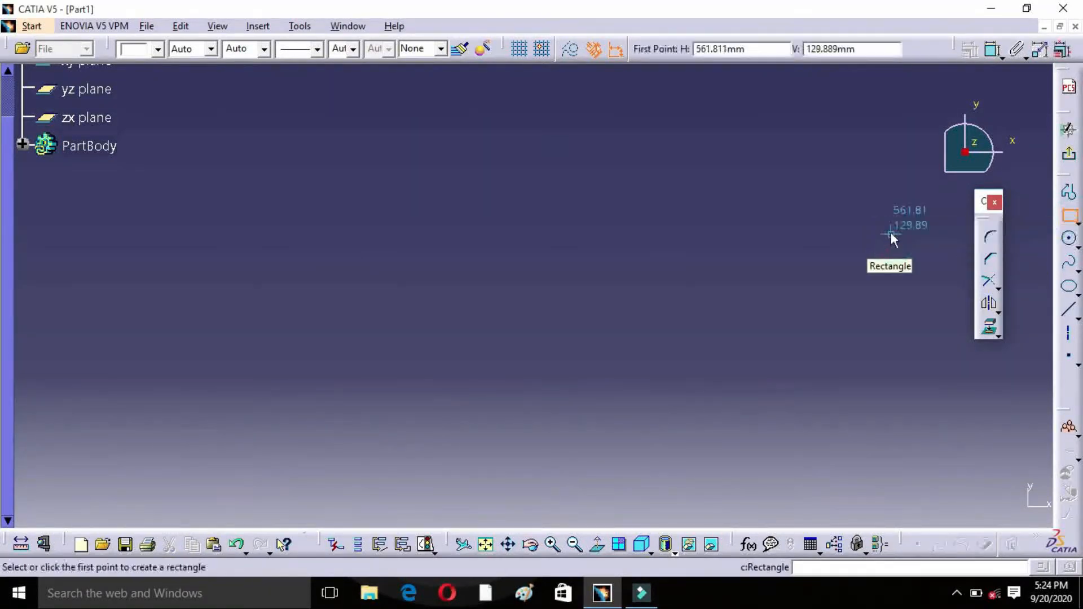
pyautogui.click(360, 200)
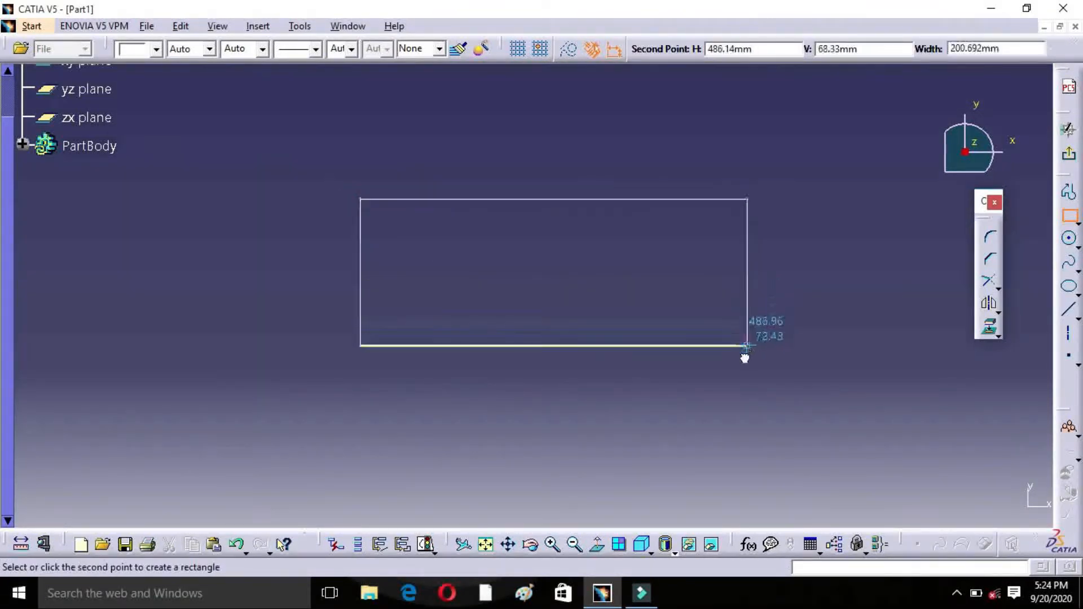
pyautogui.click(731, 387)
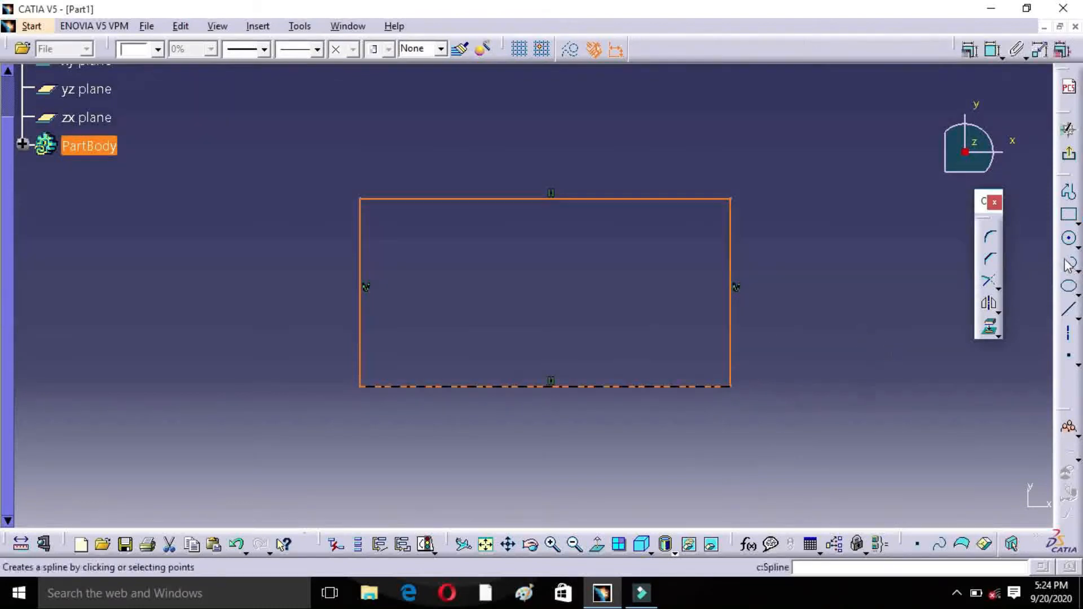
# Chamfer the rectangle's upper-left corner at an angle of 35 degrees with a length of about 31.2 mm.
pyautogui.click(992, 263)
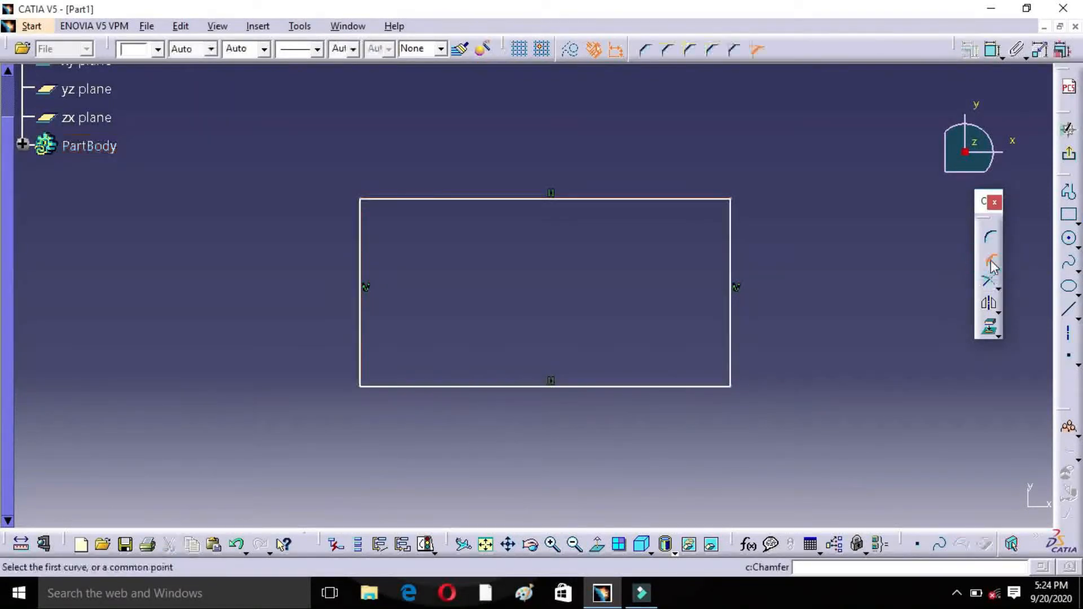
pyautogui.click(422, 198)
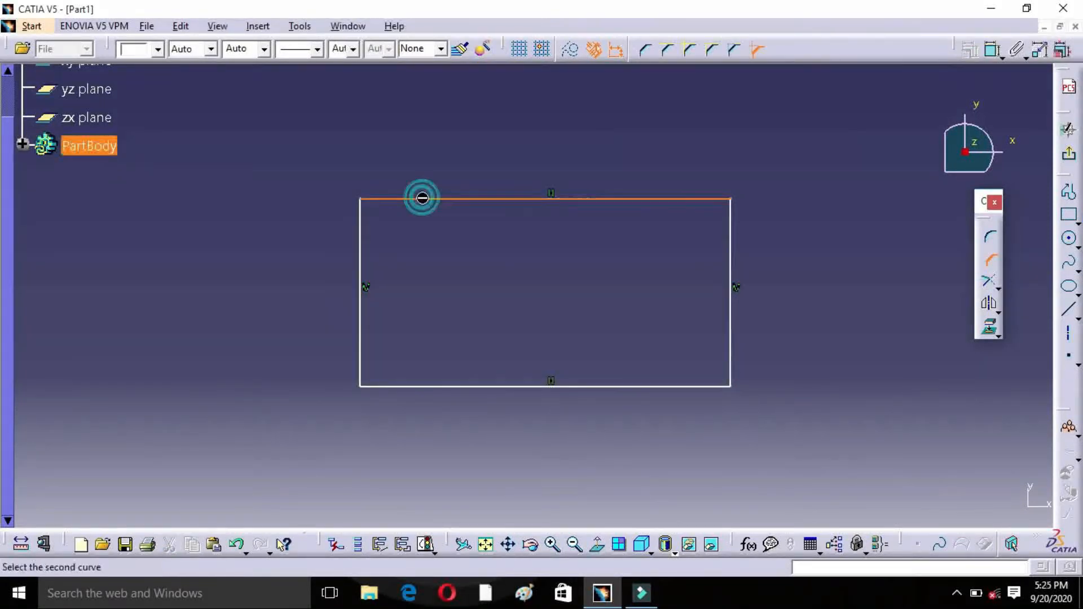
pyautogui.click(359, 231)
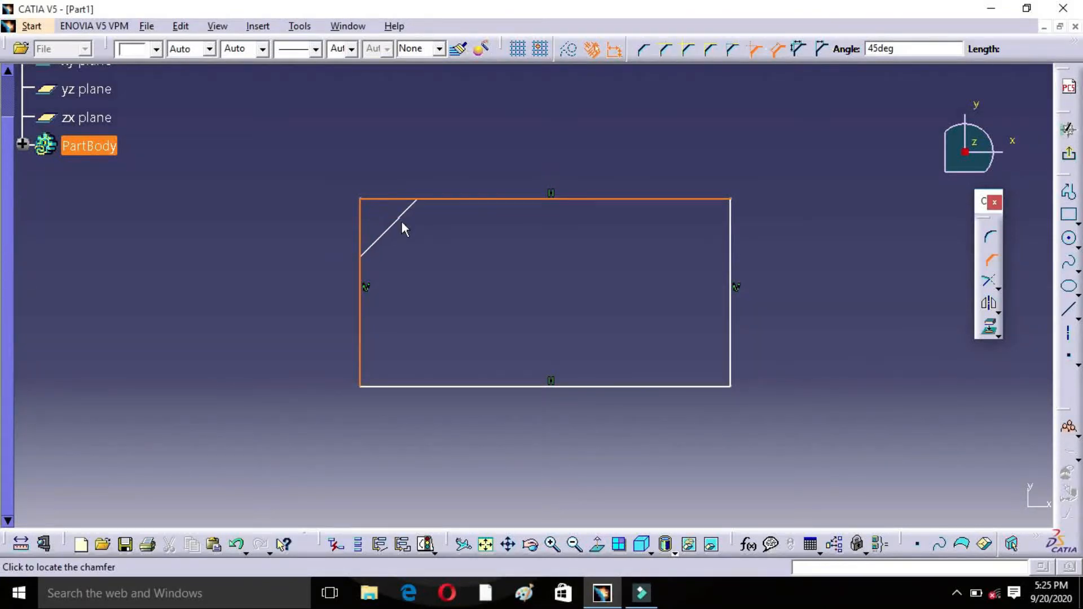
pyautogui.click(901, 49)
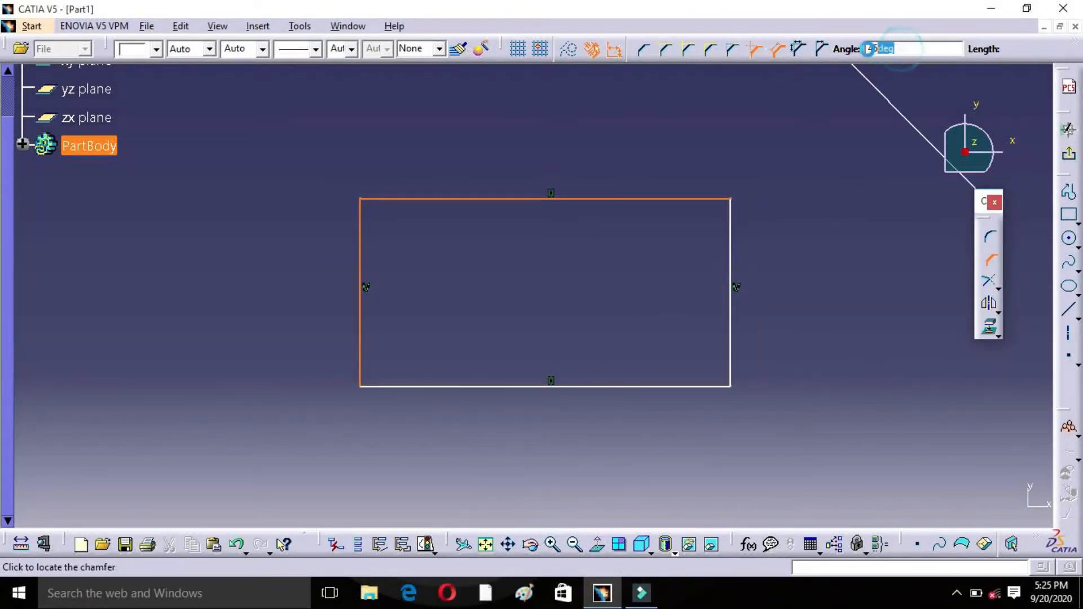
pyautogui.write('35')
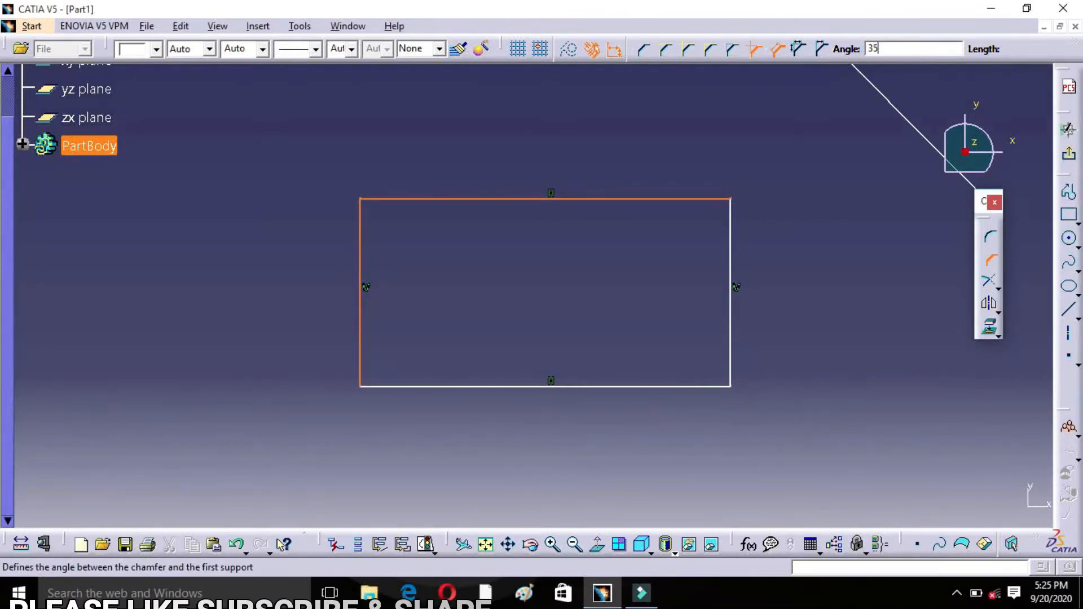
pyautogui.click(381, 219)
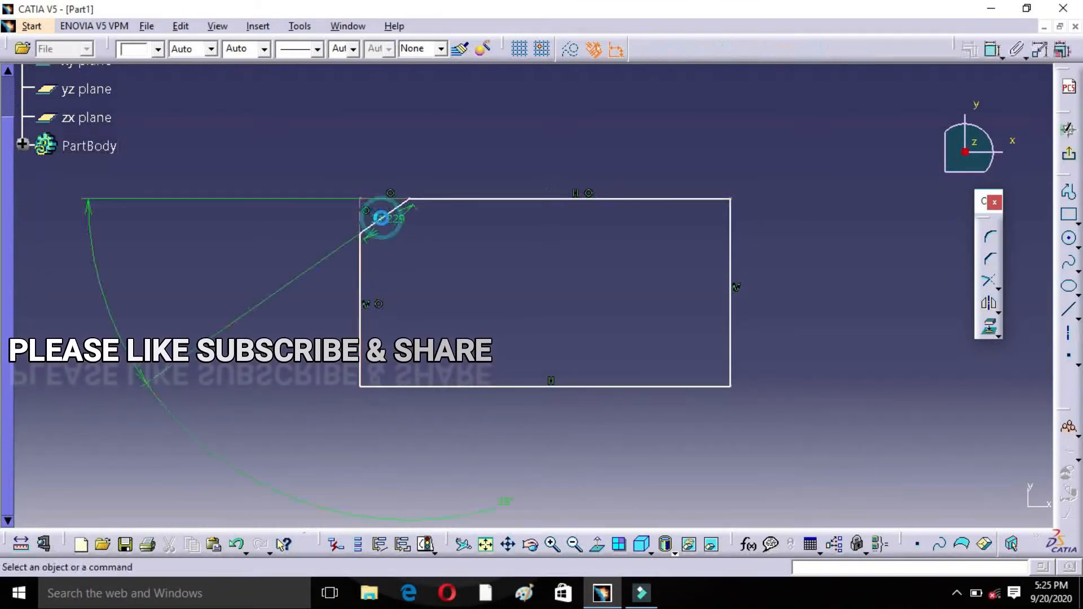
pyautogui.click(492, 255)
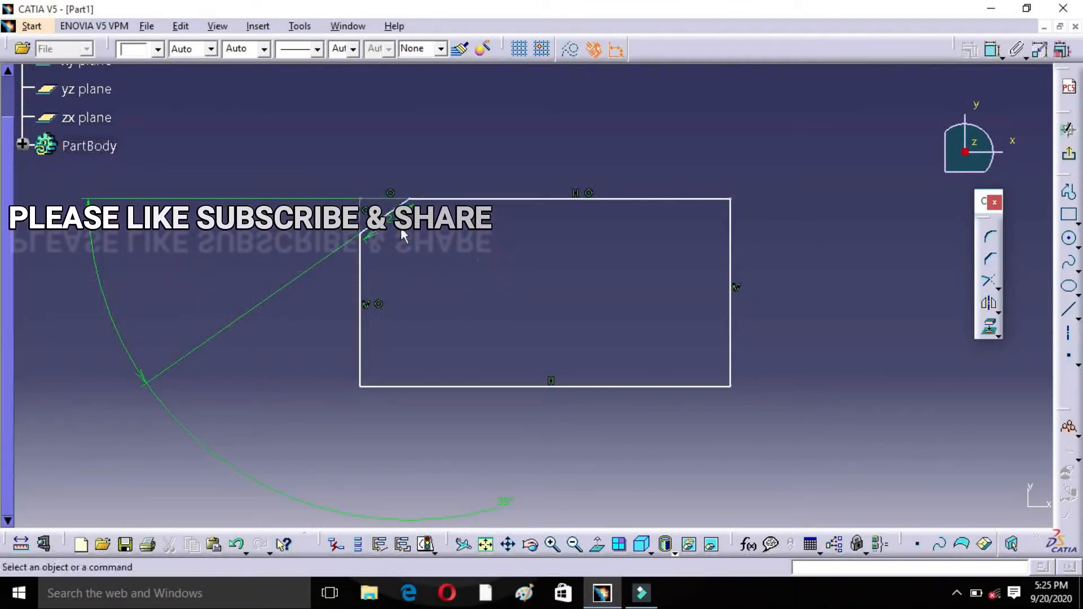
# Set the length of the upper-left chamfer to 35 mm.
pyautogui.click(392, 215)
pyautogui.doubleClick(392, 215)
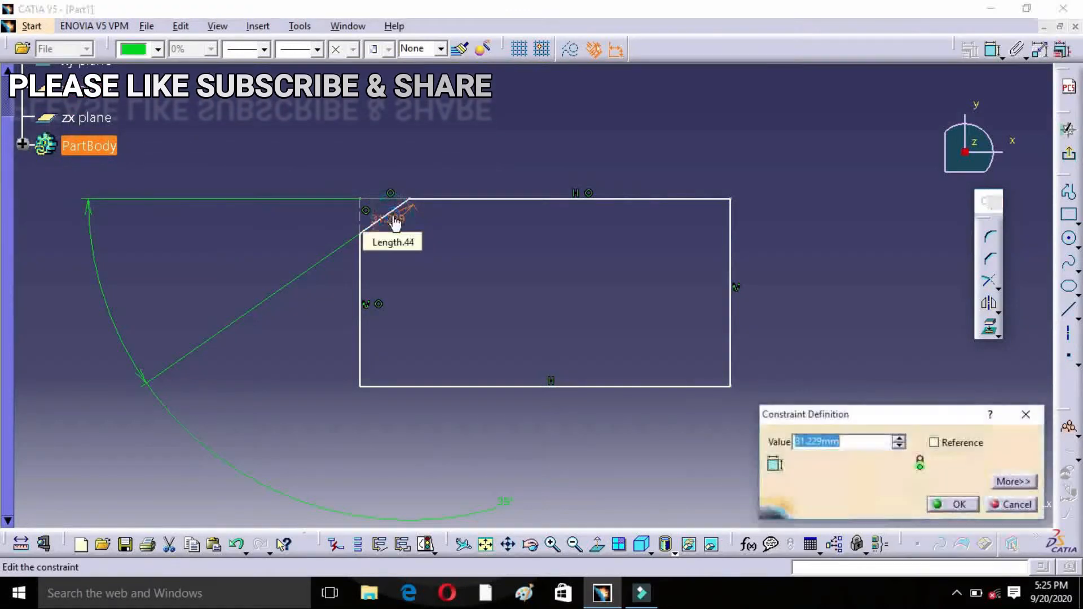
pyautogui.click(856, 441)
pyautogui.moveTo(857, 442); pyautogui.dragTo(790, 442)
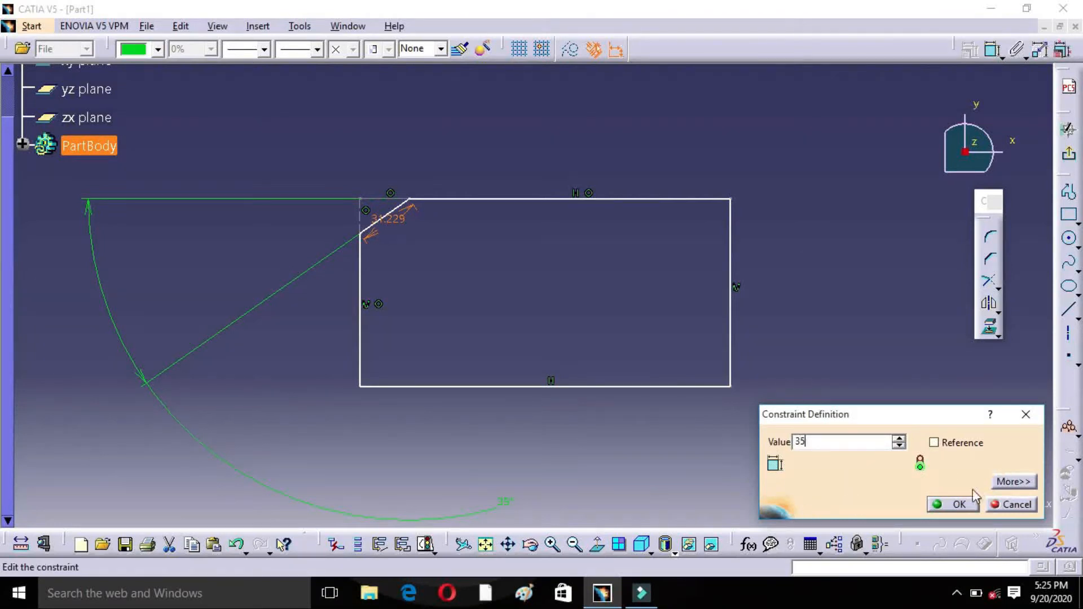
pyautogui.click(966, 505)
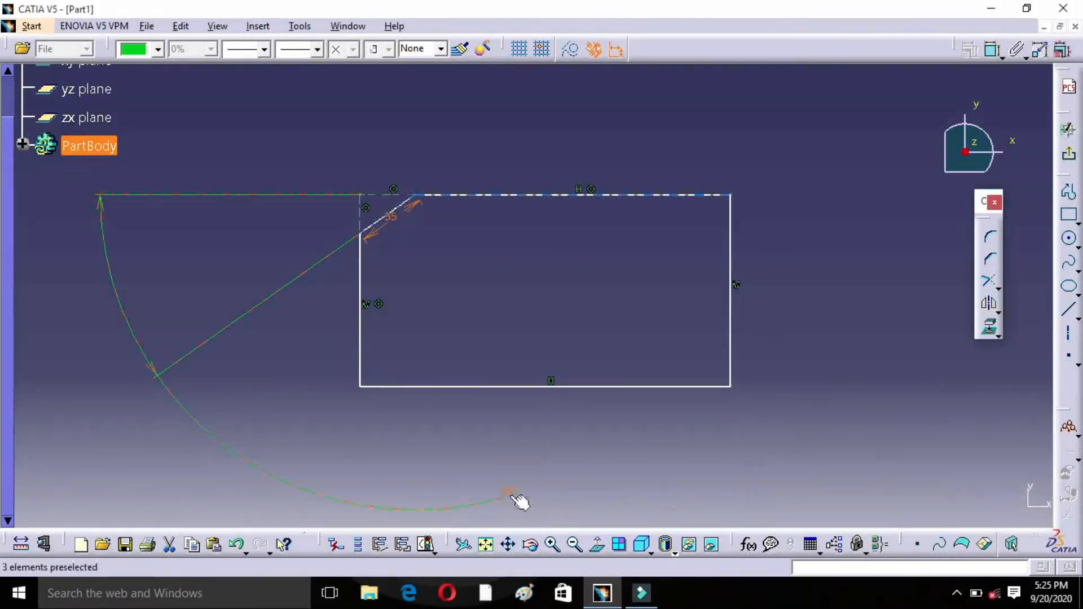
# Chamfer the upper-right corner at 45 degrees with a length of about 28.6 mm, using the construction lines no trim option.
pyautogui.click(990, 259)
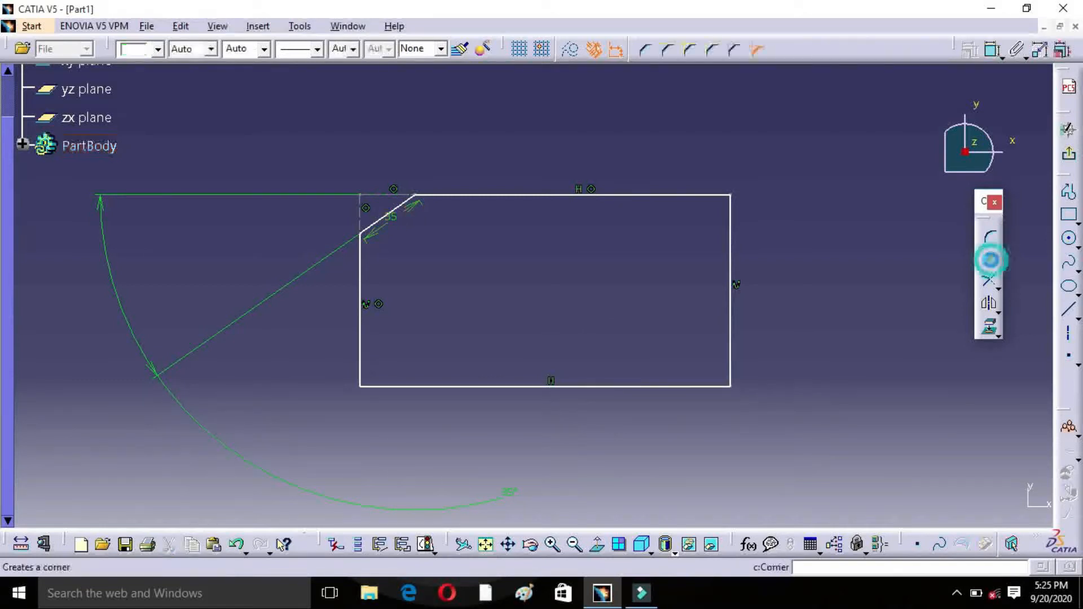
pyautogui.click(668, 52)
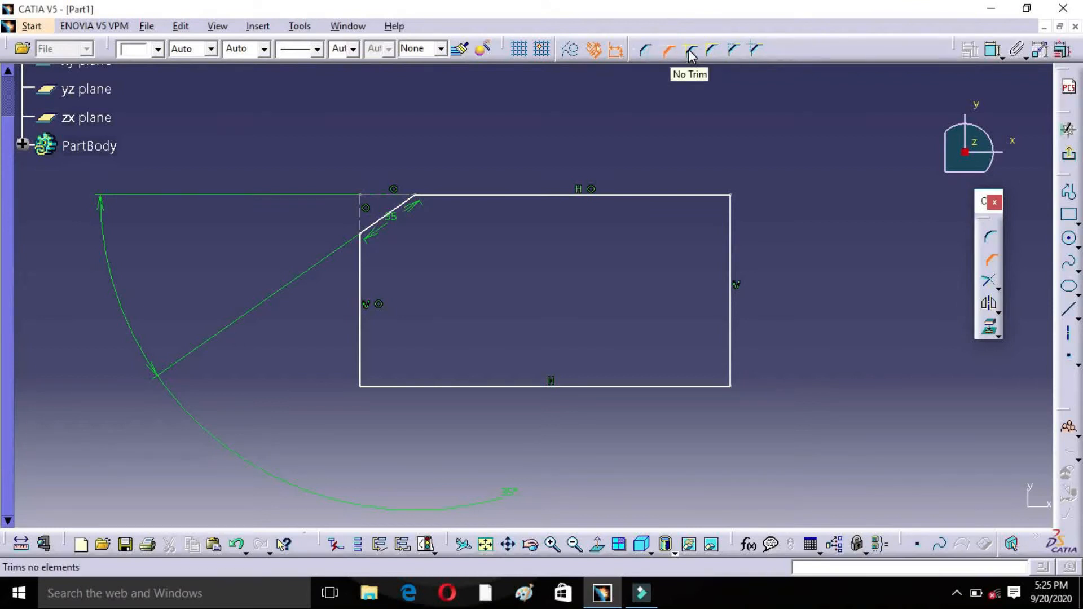
pyautogui.click(756, 49)
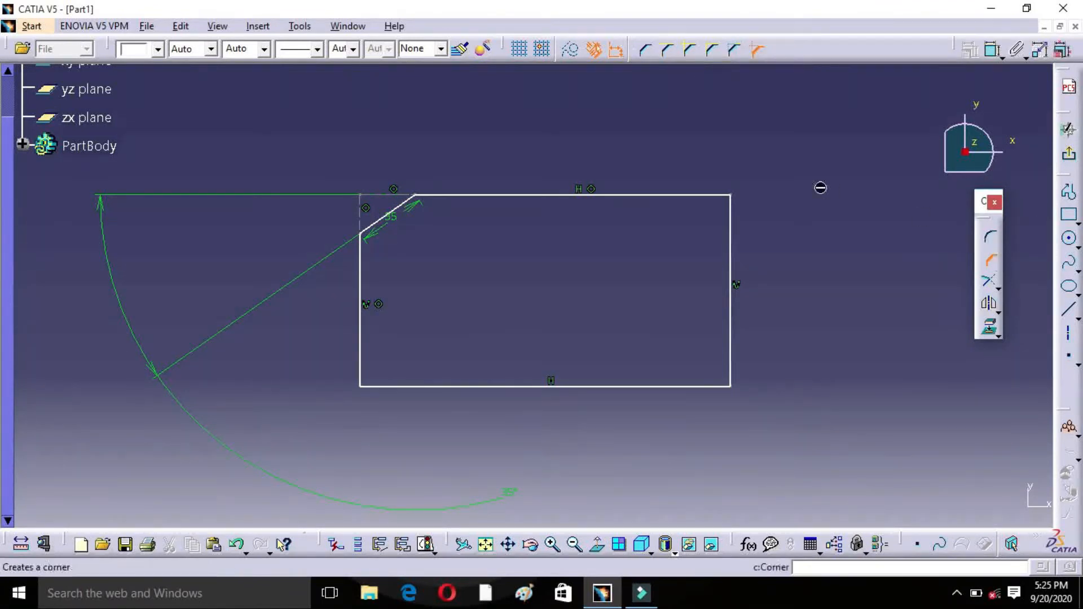
pyautogui.click(699, 194)
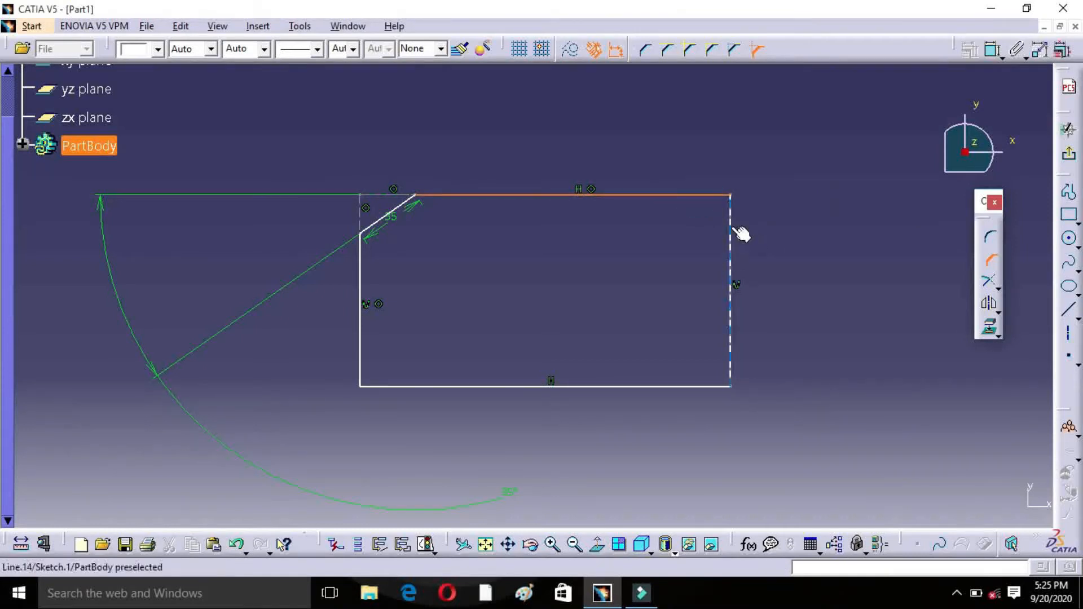
pyautogui.click(731, 226)
pyautogui.click(715, 215)
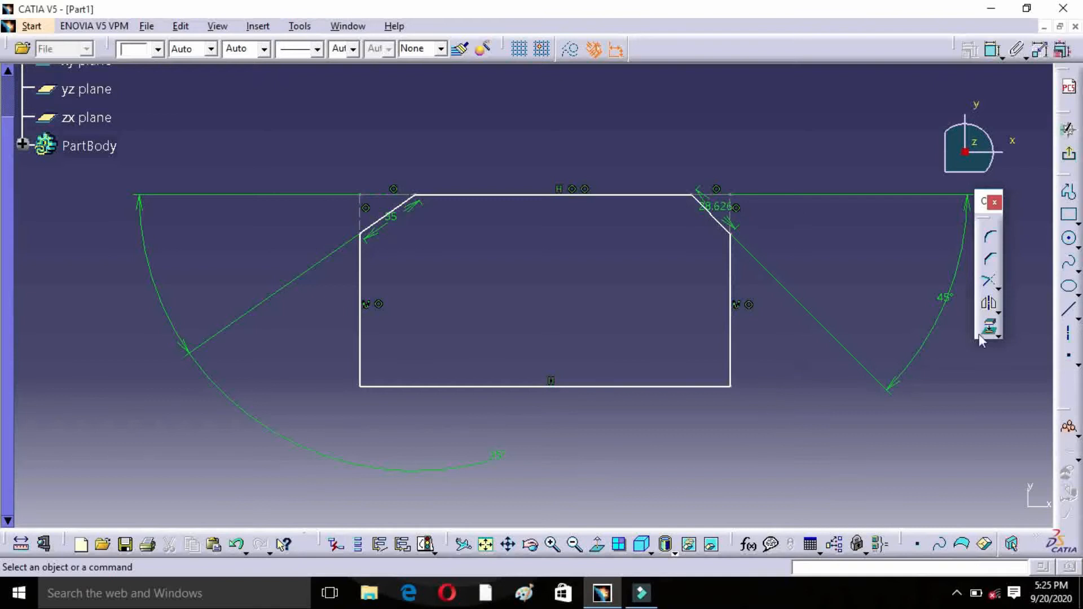
# Detach the Relimitations tools as a floating toolbar and delete the chamfered rectangle with all its constraints.
pyautogui.click(998, 283)
pyautogui.moveTo(961, 296); pyautogui.dragTo(917, 416)
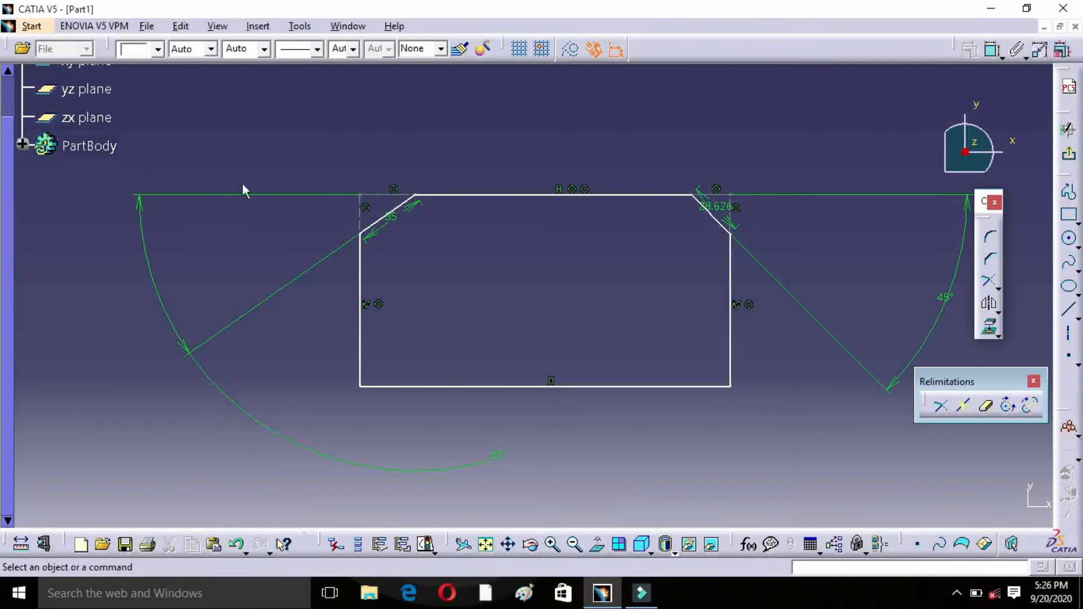
pyautogui.moveTo(72, 161)
pyautogui.mouseDown()
pyautogui.moveTo(164, 282)
pyautogui.moveTo(711, 471)
pyautogui.moveTo(1035, 504)
pyautogui.mouseUp()
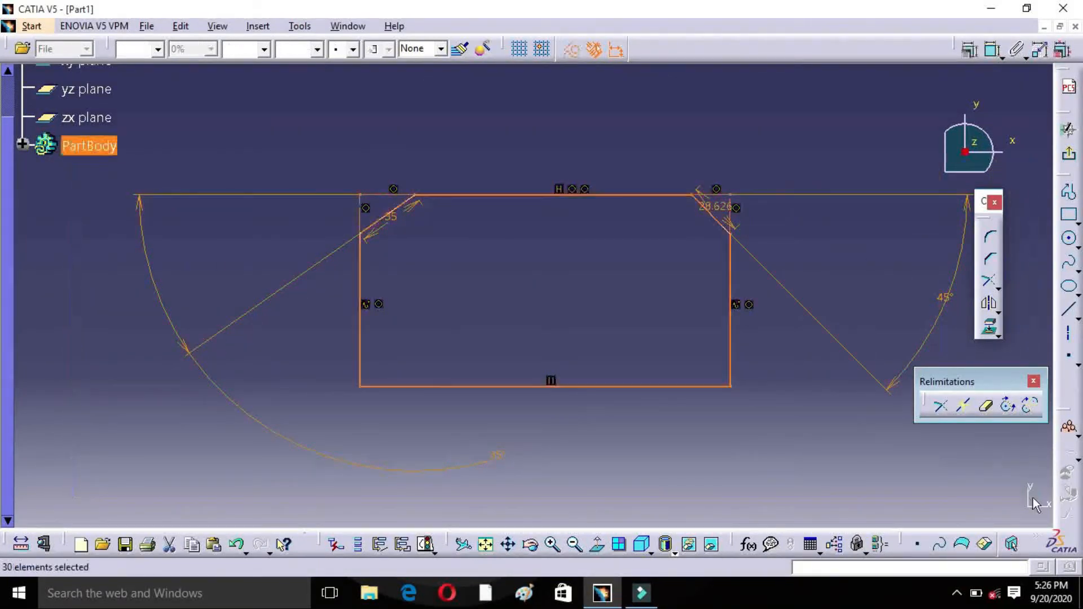
pyautogui.press('Delete')
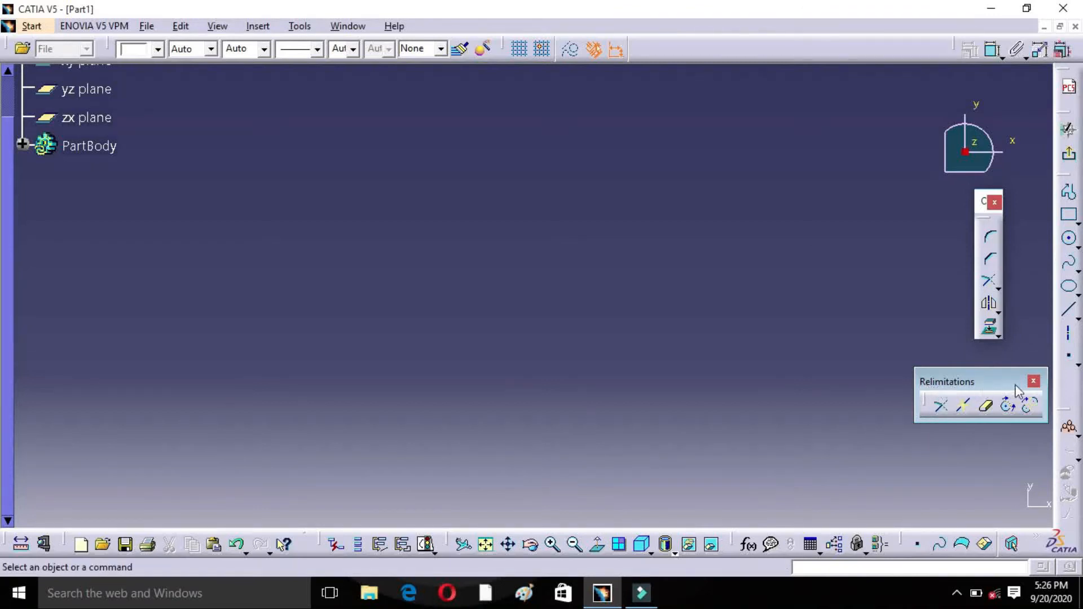
pyautogui.click(258, 27)
pyautogui.moveTo(284, 103)
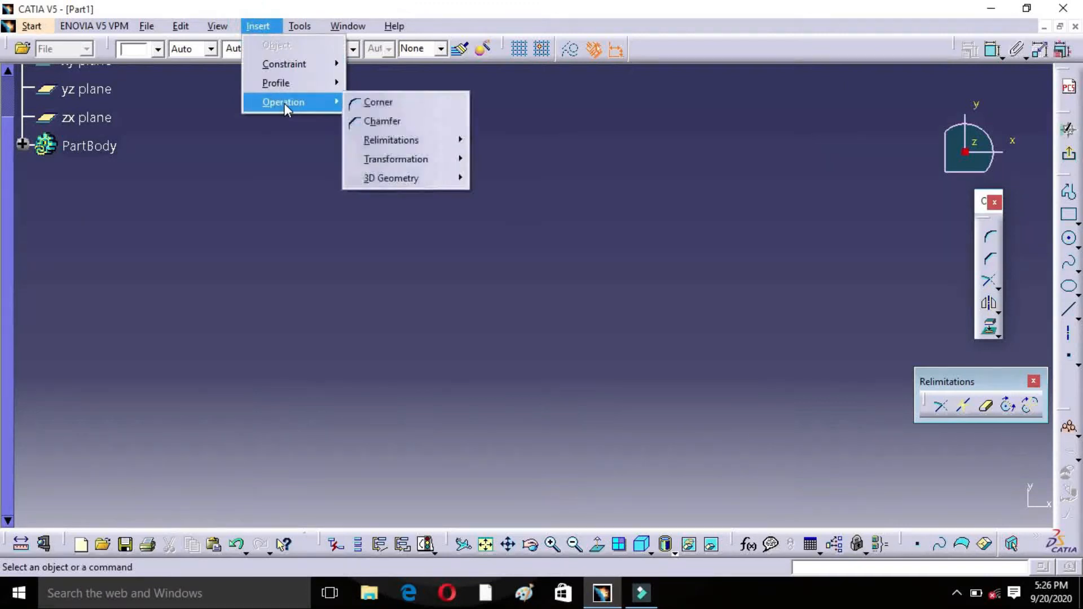
pyautogui.moveTo(413, 142)
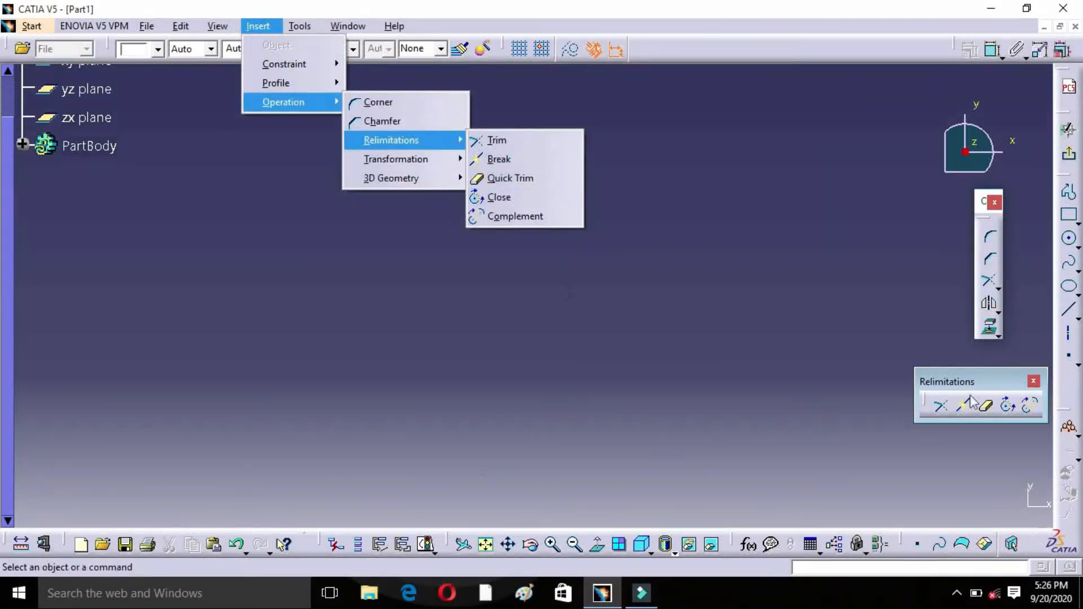
pyautogui.click(786, 340)
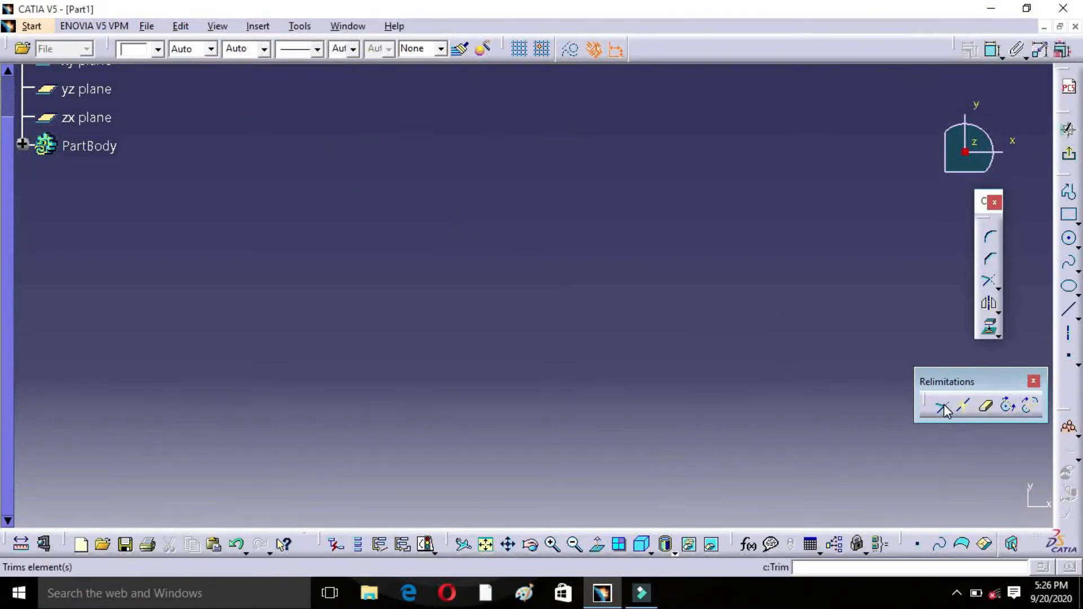
# Sketch a horizontal line in the empty sketch, starting at about H 297.4 mm, V 108.1 mm.
pyautogui.click(1069, 309)
pyautogui.click(381, 276)
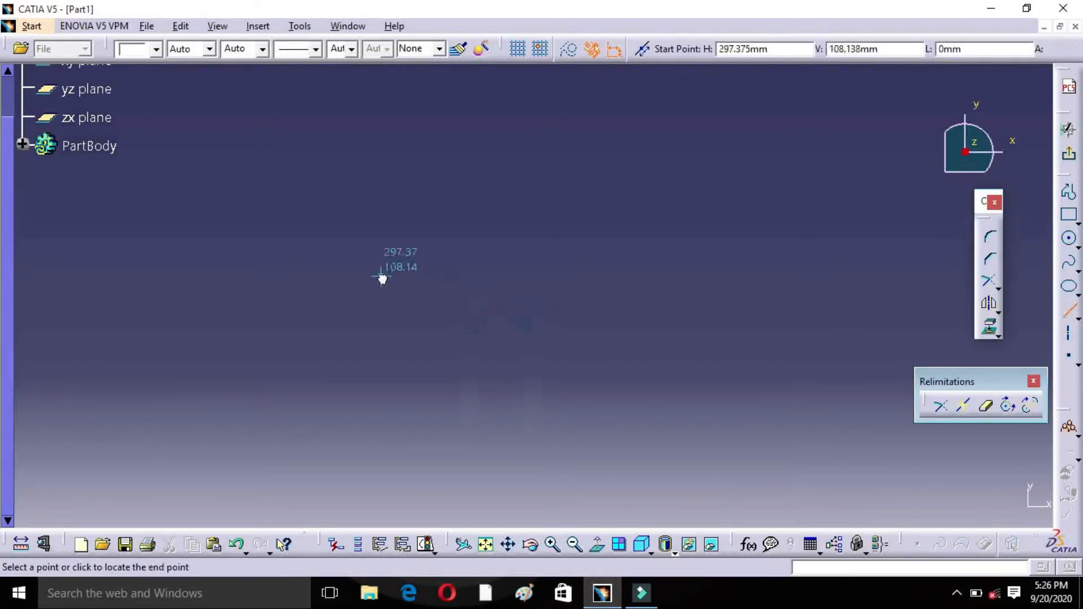
pyautogui.click(607, 276)
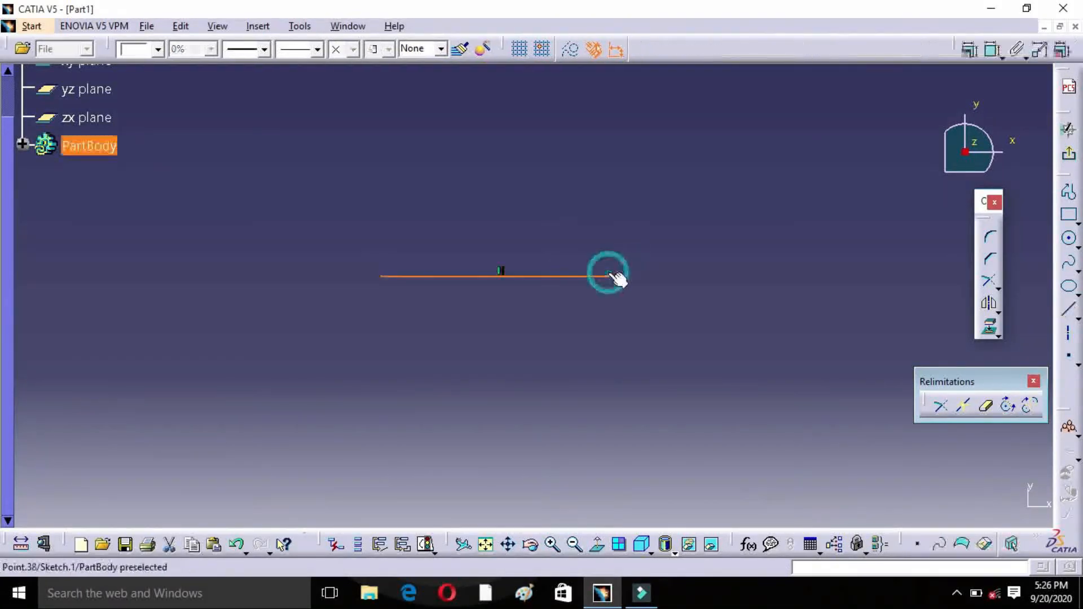
pyautogui.click(742, 407)
# Extend the horizontal line with Trim, moving its left end farther to the left.
pyautogui.click(947, 409)
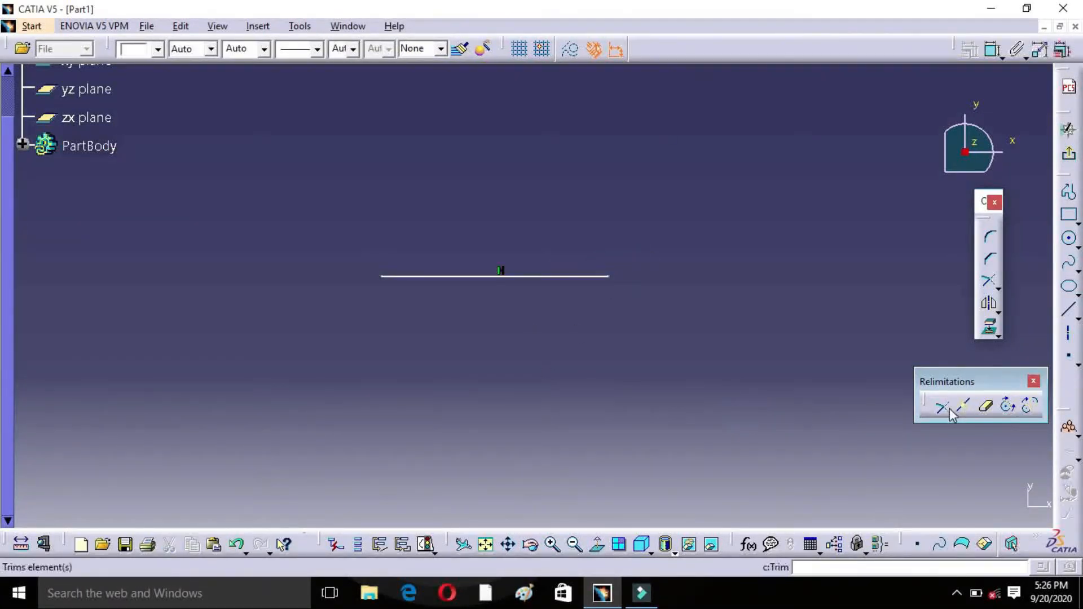
pyautogui.click(941, 409)
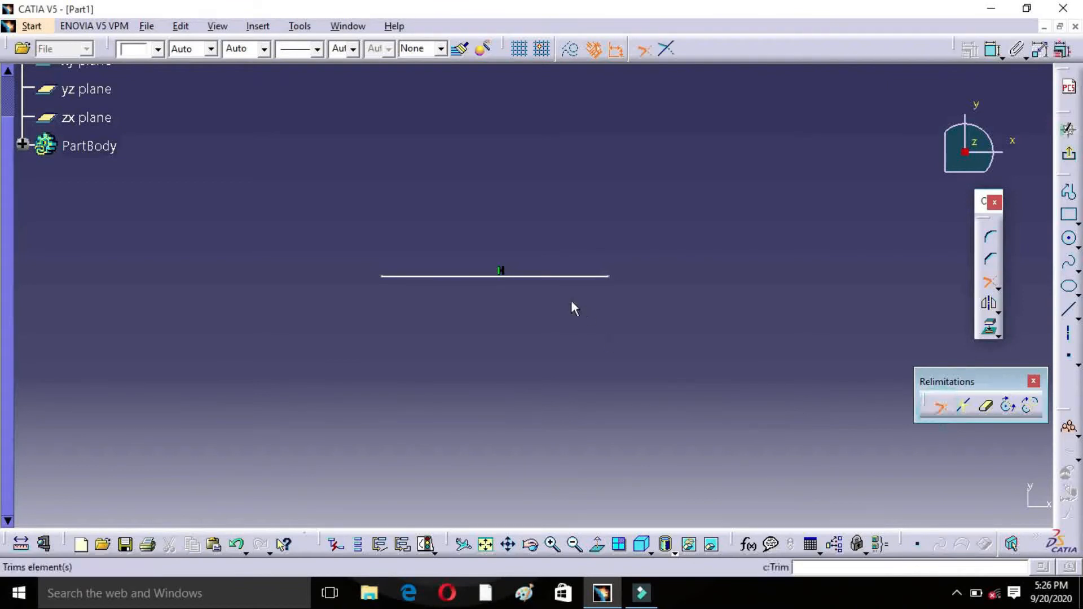
pyautogui.click(491, 277)
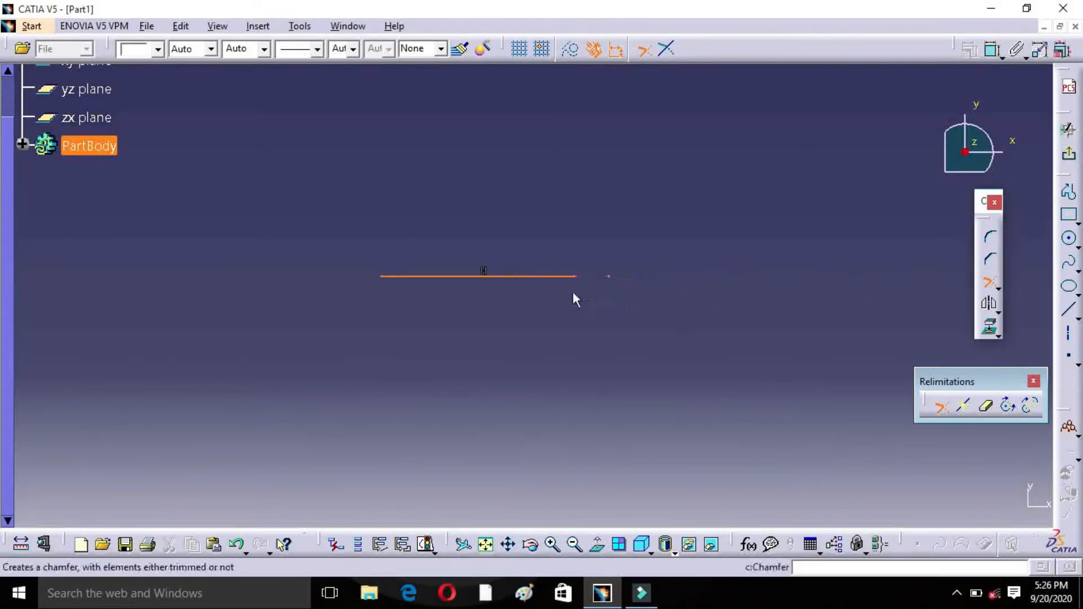
pyautogui.click(295, 290)
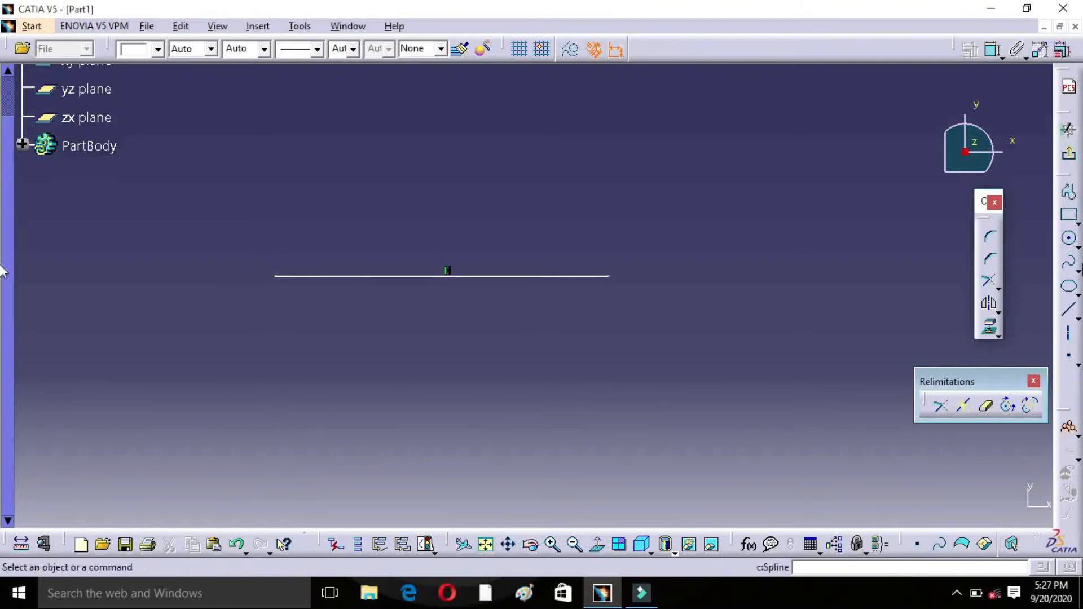
# Sketch a second horizontal line below the first one, offset to the right.
pyautogui.click(1066, 313)
pyautogui.click(487, 370)
pyautogui.click(739, 370)
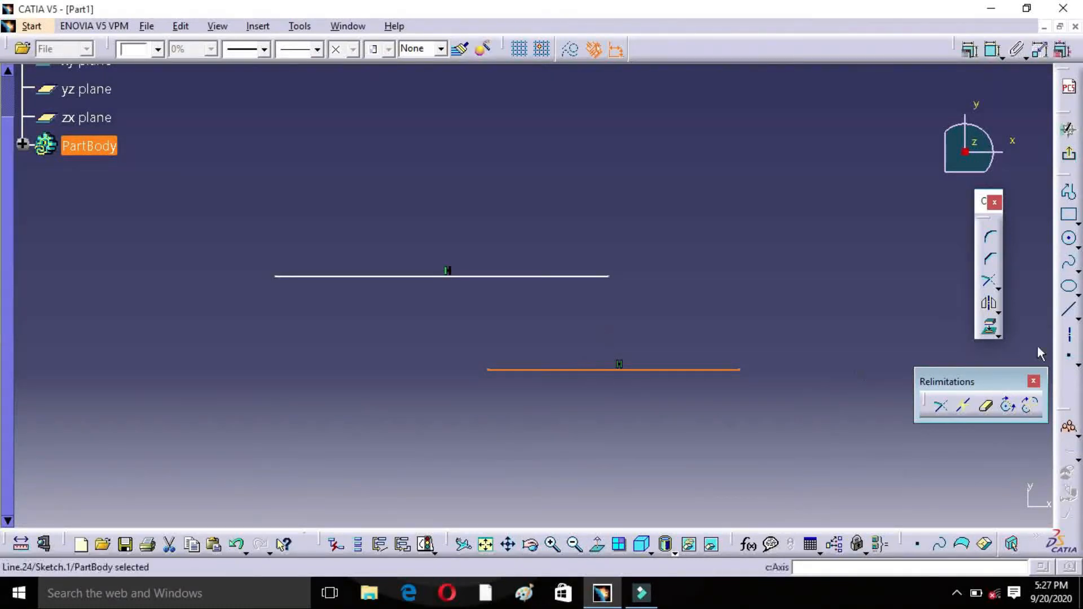
pyautogui.click(812, 389)
# Shorten the lower horizontal line with Trim, cutting off its left portion and keeping the right portion.
pyautogui.click(940, 407)
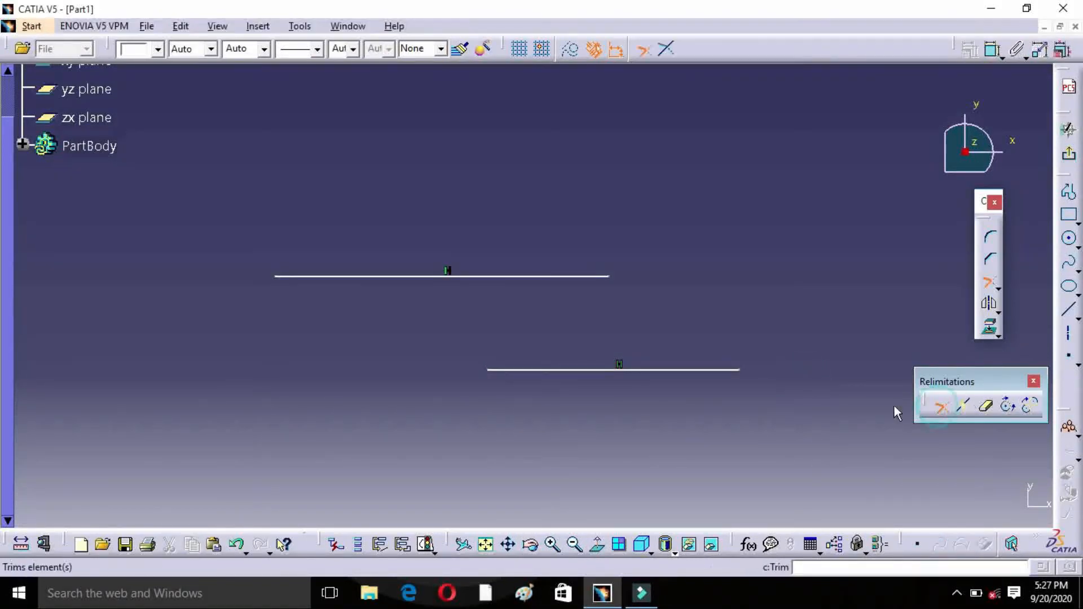
pyautogui.click(695, 369)
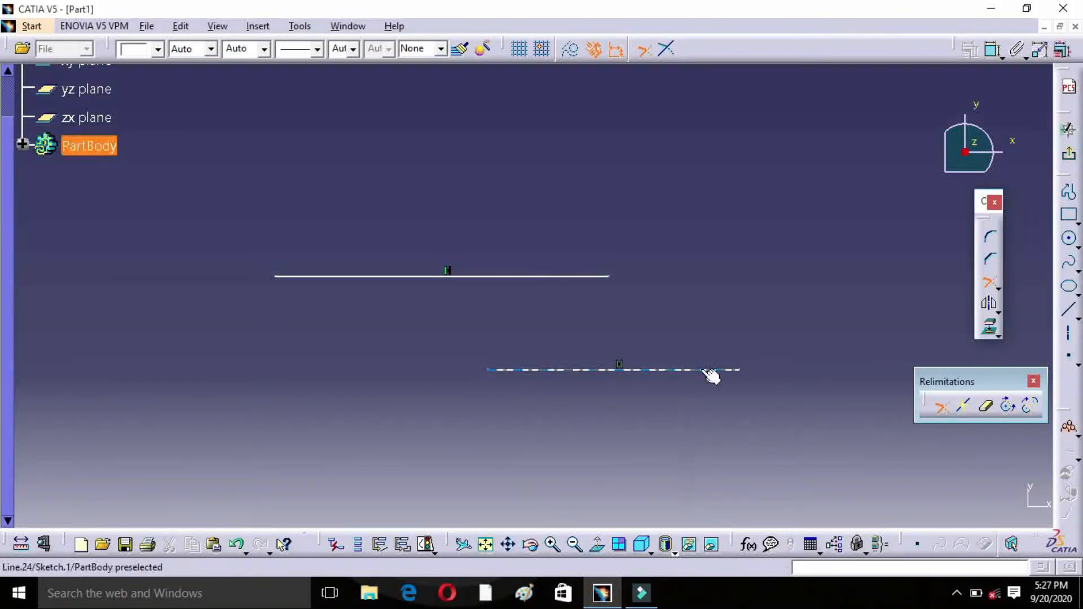
pyautogui.click(574, 369)
pyautogui.click(796, 274)
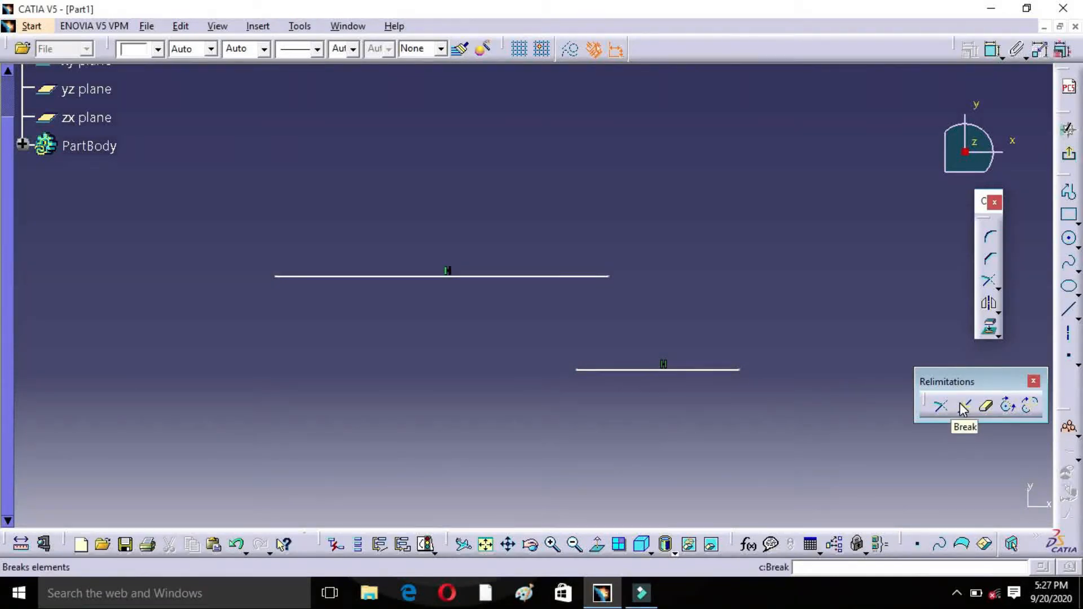
# Sketch a third horizontal line above the two existing lines, offset to the right of the longer one.
pyautogui.scroll(1, 562, 205)
pyautogui.moveTo(563, 205); pyautogui.dragTo(559, 335, button='middle')
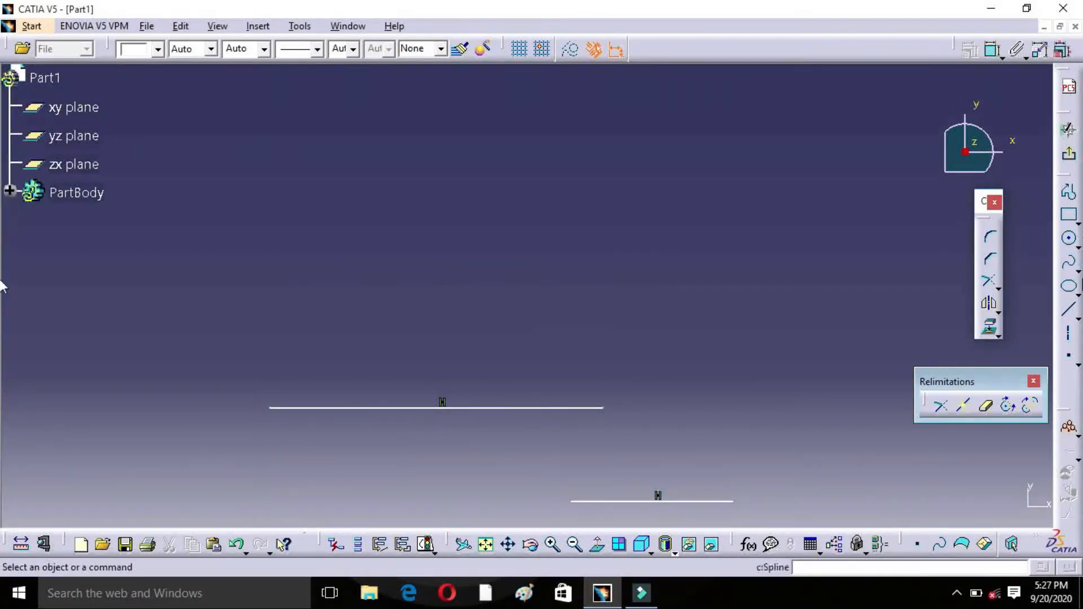
pyautogui.click(1068, 309)
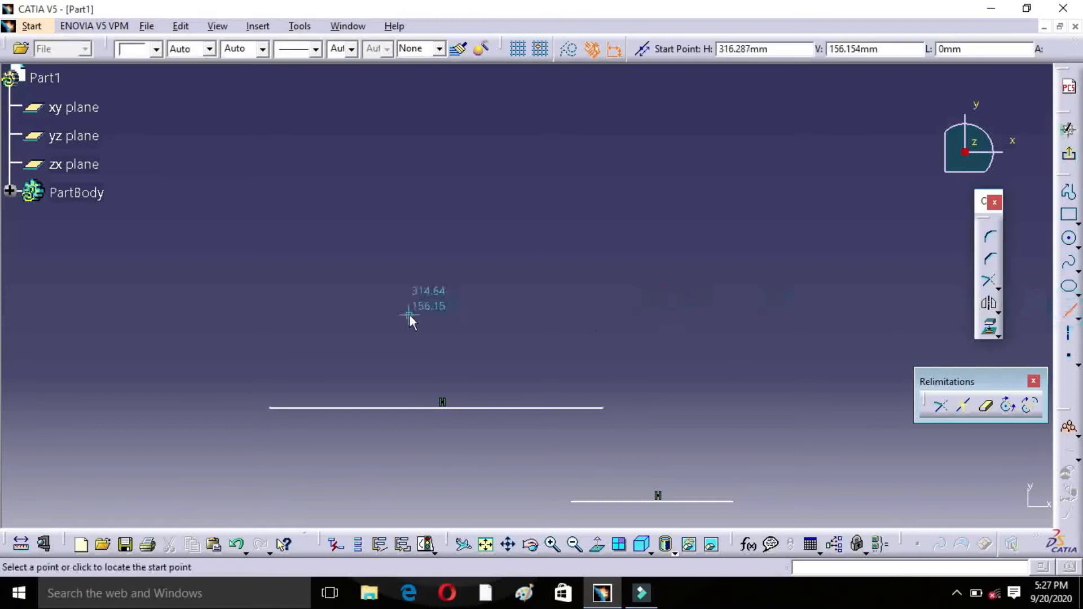
pyautogui.click(487, 251)
pyautogui.click(753, 252)
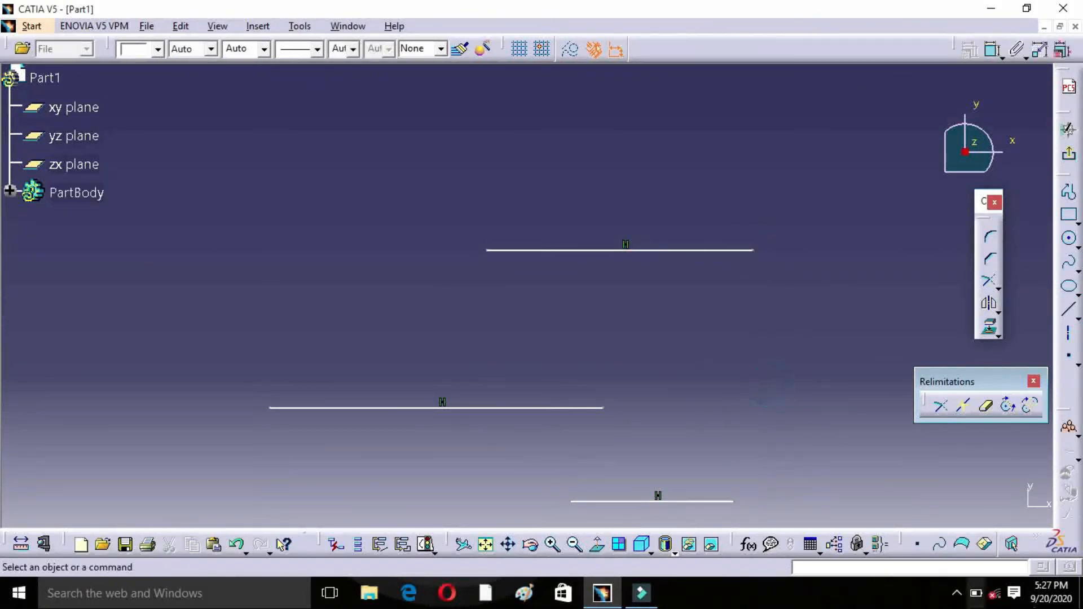
# Break the uppermost horizontal line into two segments at a point left of its middle.
pyautogui.click(936, 411)
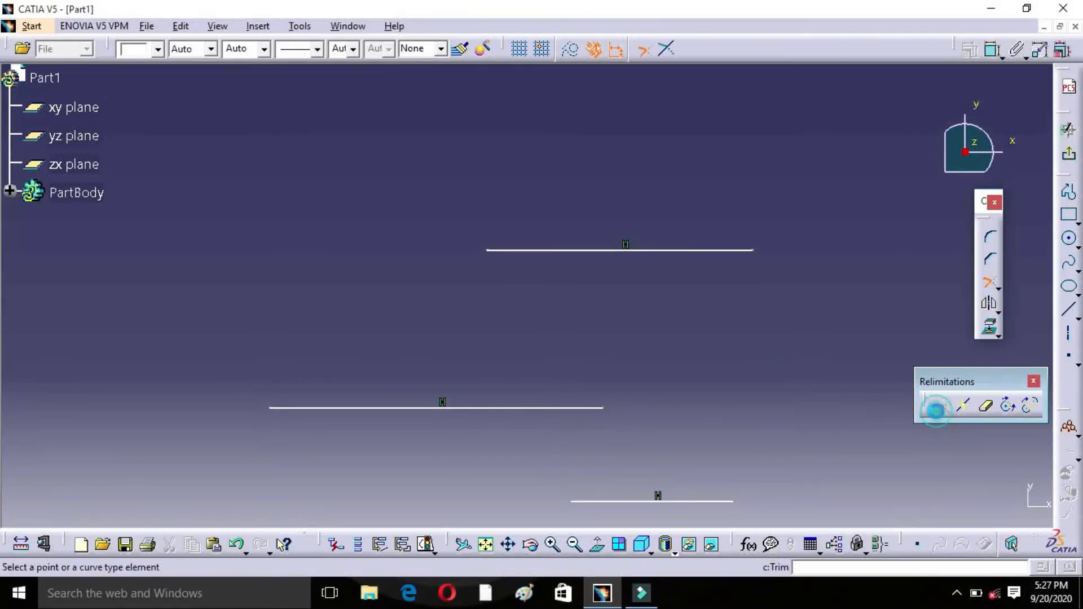
pyautogui.click(966, 408)
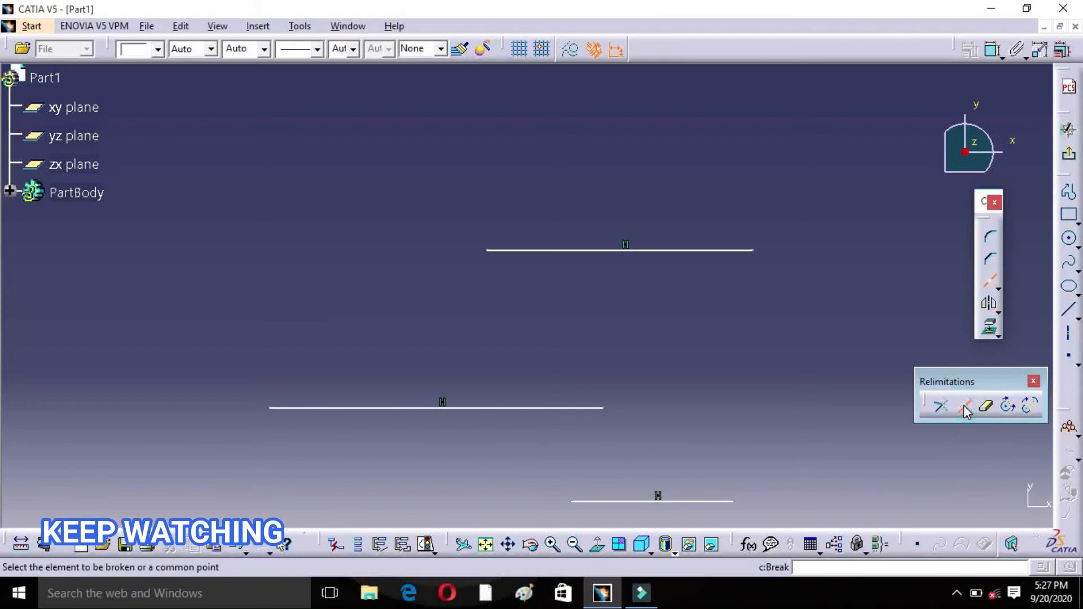
pyautogui.click(688, 251)
pyautogui.click(563, 248)
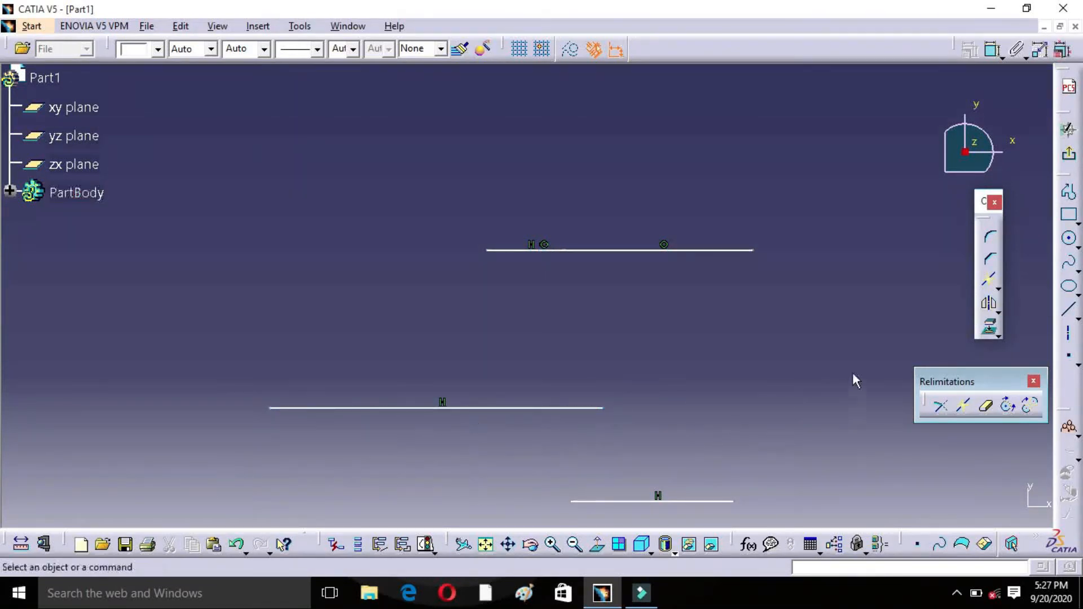
# Break the middle horizontal line into two segments at a point left of its middle.
pyautogui.click(961, 412)
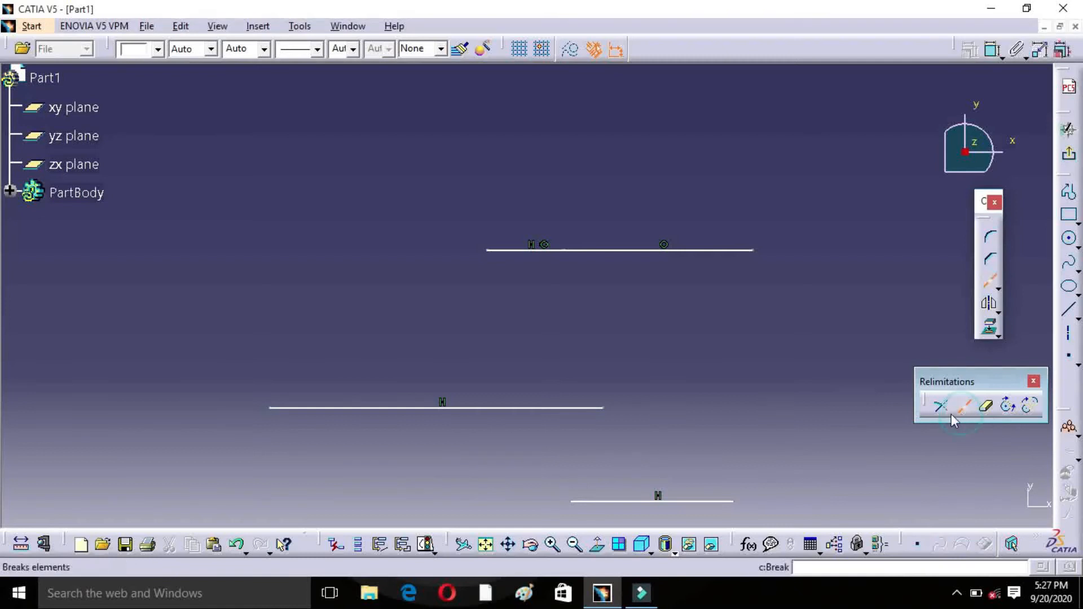
pyautogui.click(502, 408)
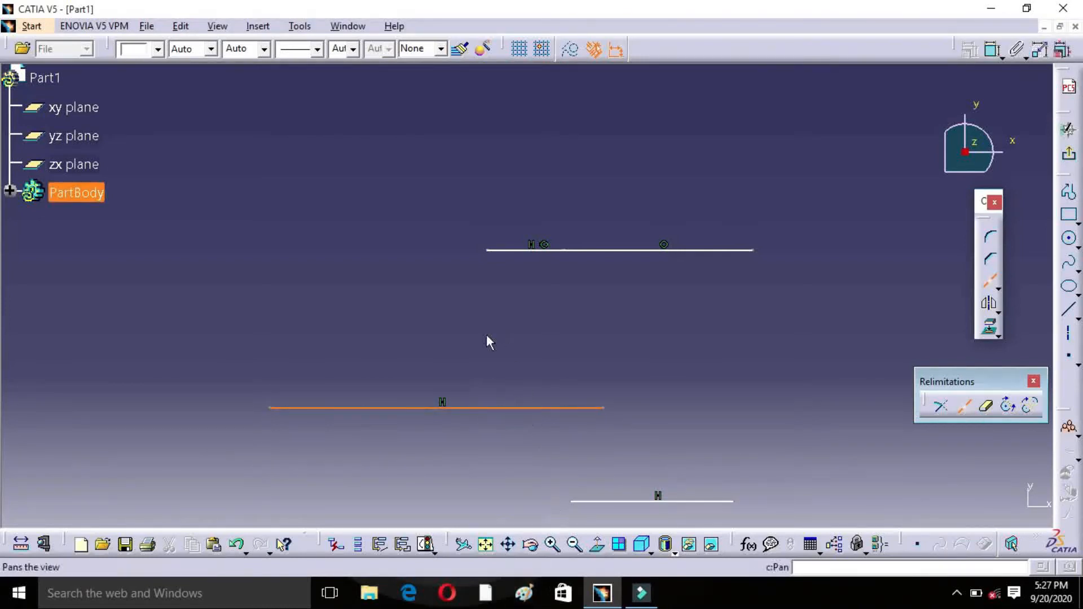
pyautogui.click(409, 409)
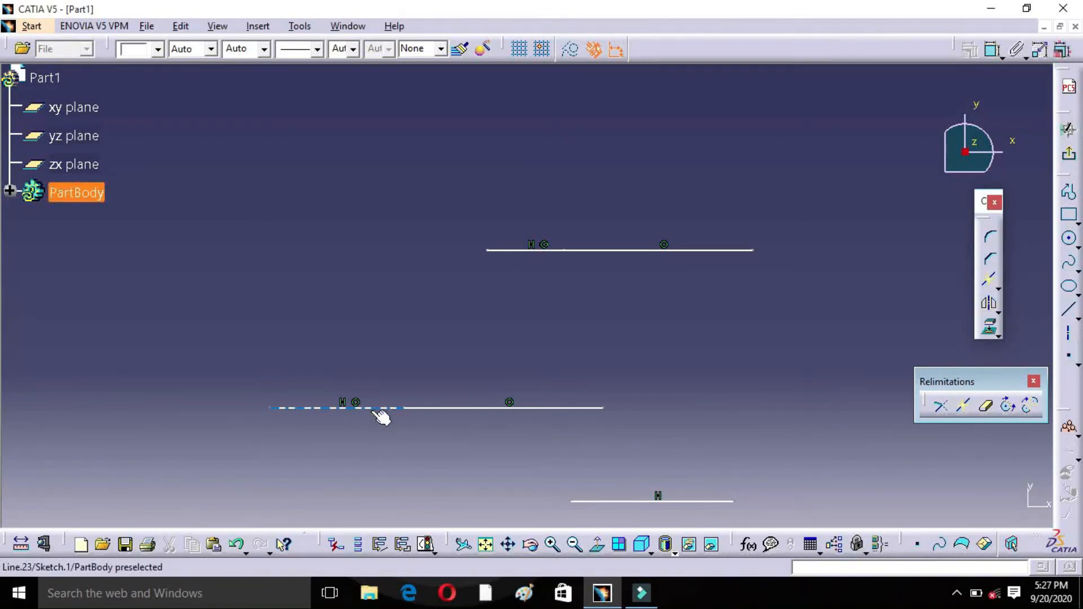
# Sketch a nearly square rectangle in the empty area above and to the right of the broken lines.
pyautogui.moveTo(689, 326)
pyautogui.mouseDown(button='middle')
pyautogui.moveTo(556, 370)
pyautogui.moveTo(534, 394)
pyautogui.mouseUp(button='middle')
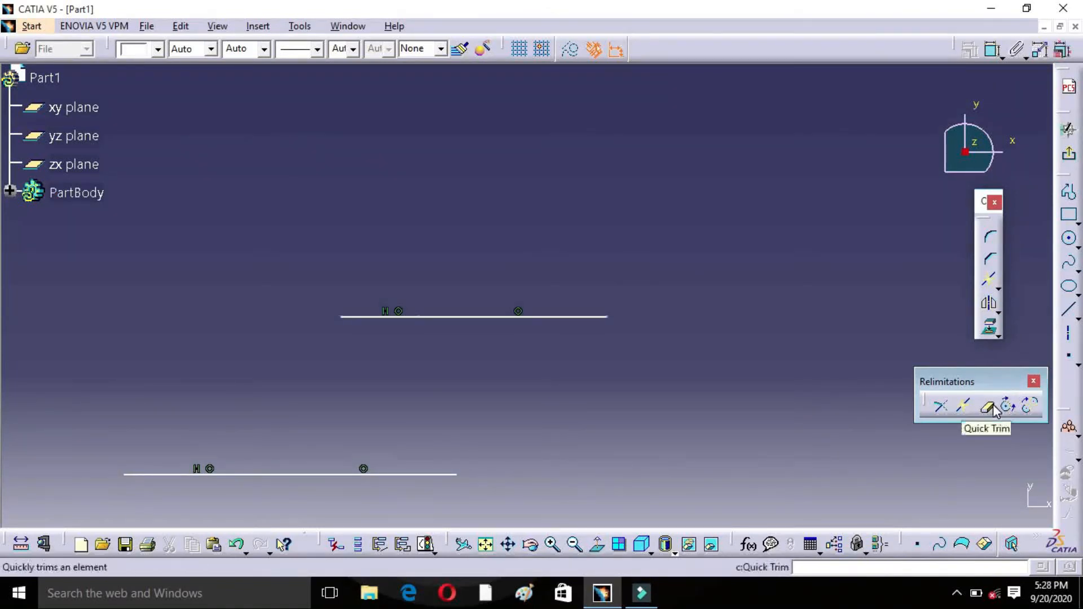
pyautogui.moveTo(784, 332); pyautogui.dragTo(754, 449, button='middle')
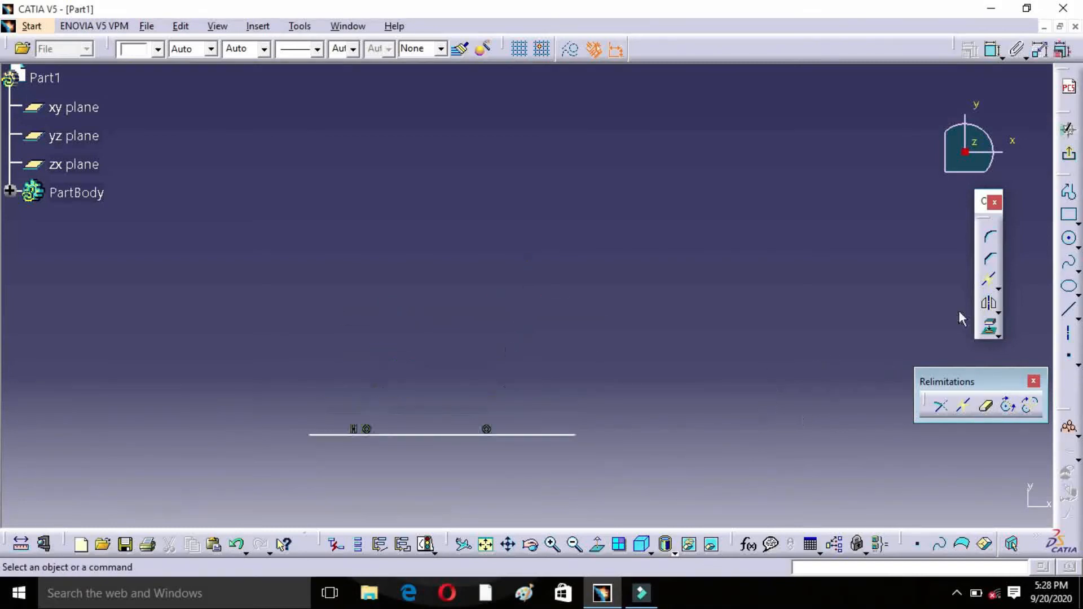
pyautogui.click(1067, 219)
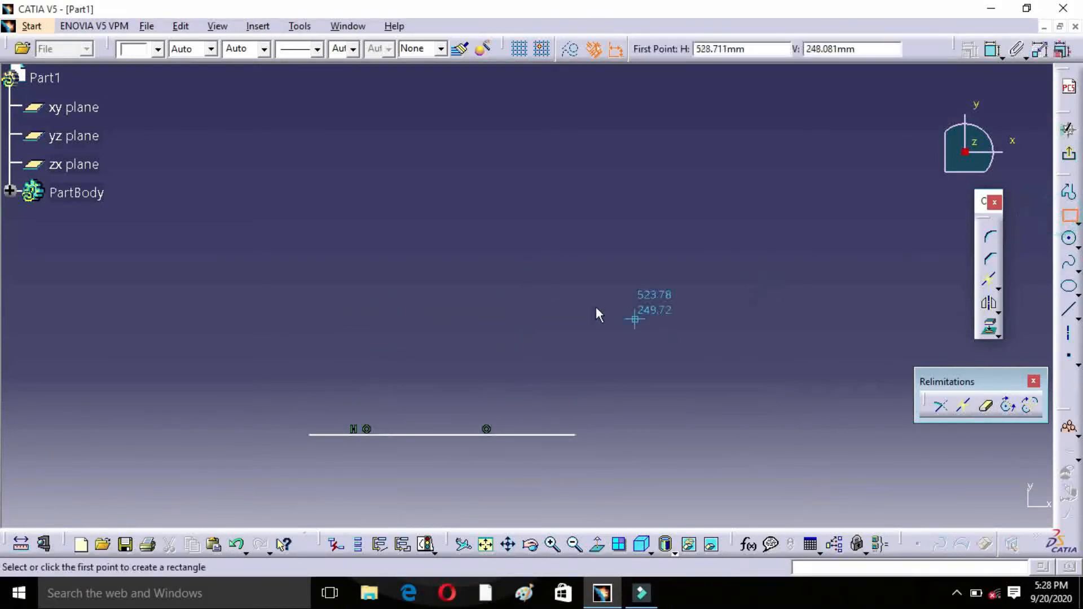
pyautogui.click(530, 187)
pyautogui.click(704, 360)
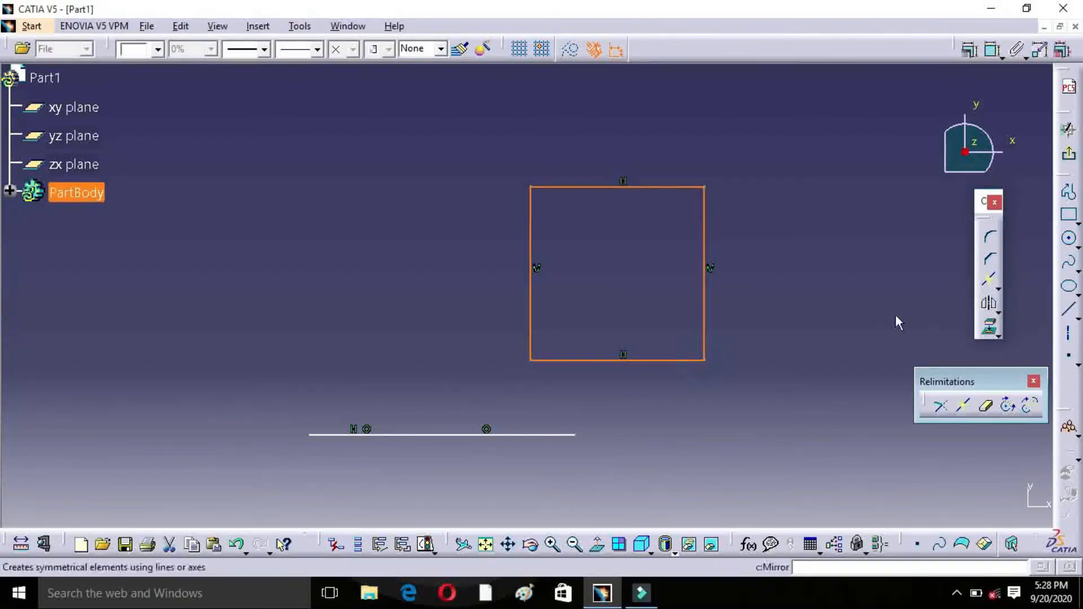
# Sketch a circle of about 22.5 mm radius overlapping the rectangle's left edge near its middle.
pyautogui.click(1070, 243)
pyautogui.click(538, 270)
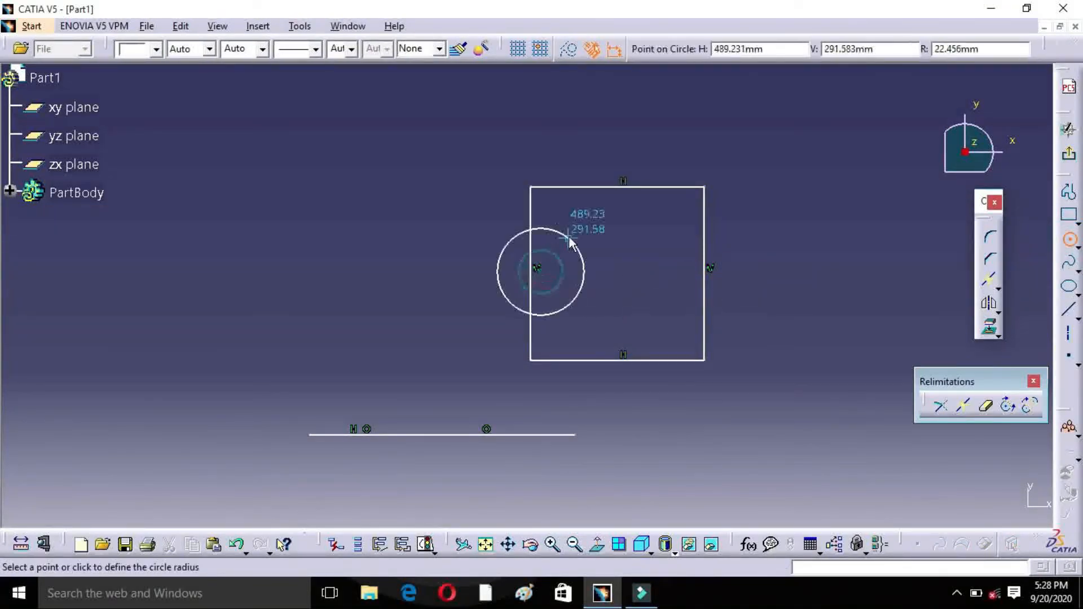
pyautogui.click(569, 242)
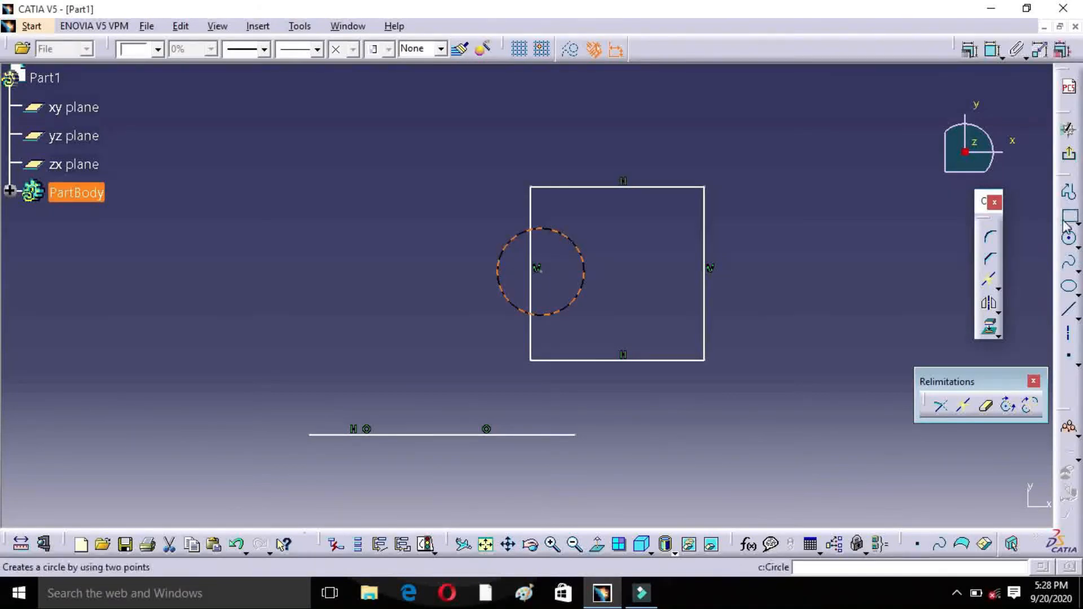
# Sketch a second rectangle about 65 mm wide overlapping the first rectangle's lower-right corner.
pyautogui.click(1067, 219)
pyautogui.click(627, 294)
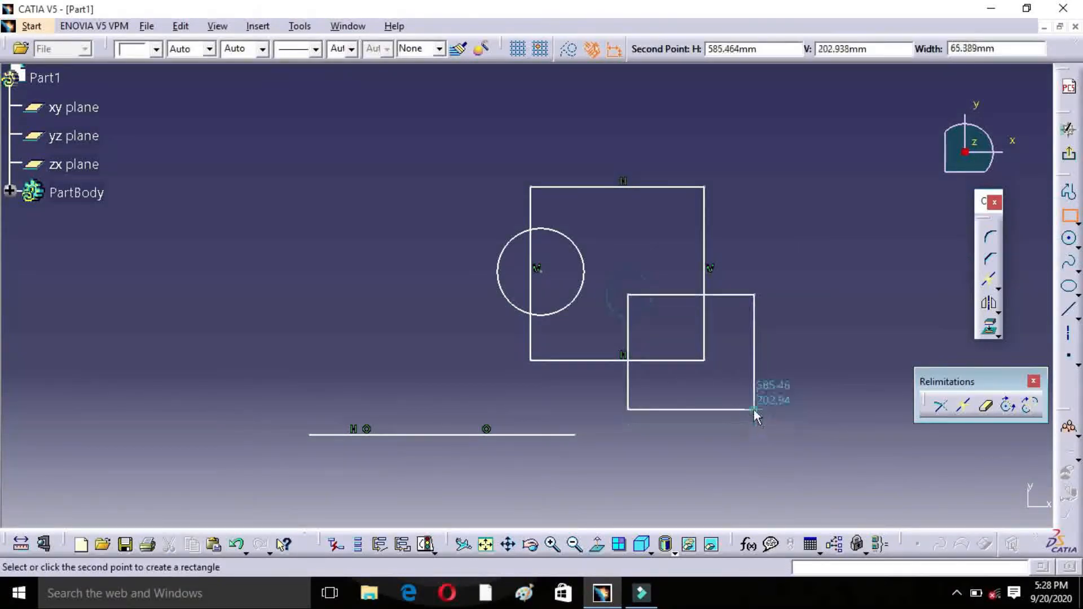
pyautogui.click(755, 411)
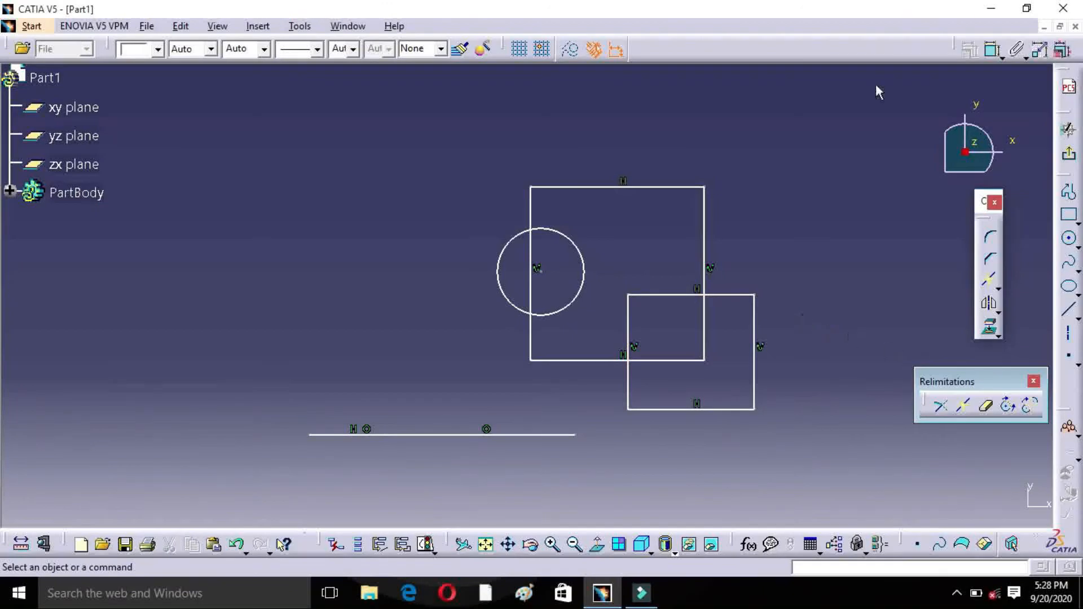
# Quick Trim the part of the smaller rectangle's top edge that lies inside the larger rectangle.
pyautogui.click(987, 407)
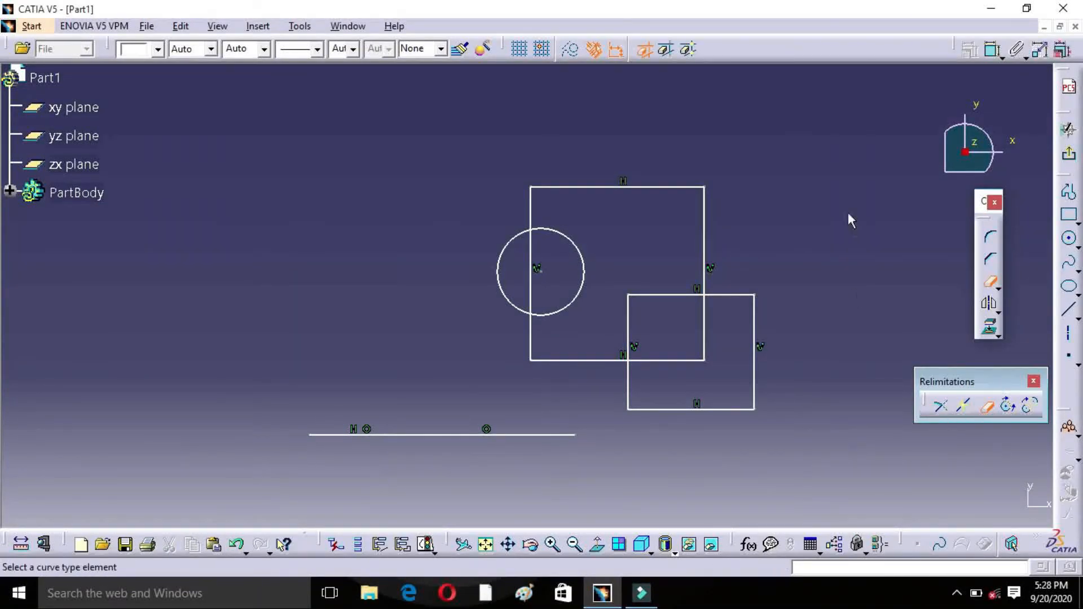
pyautogui.click(672, 294)
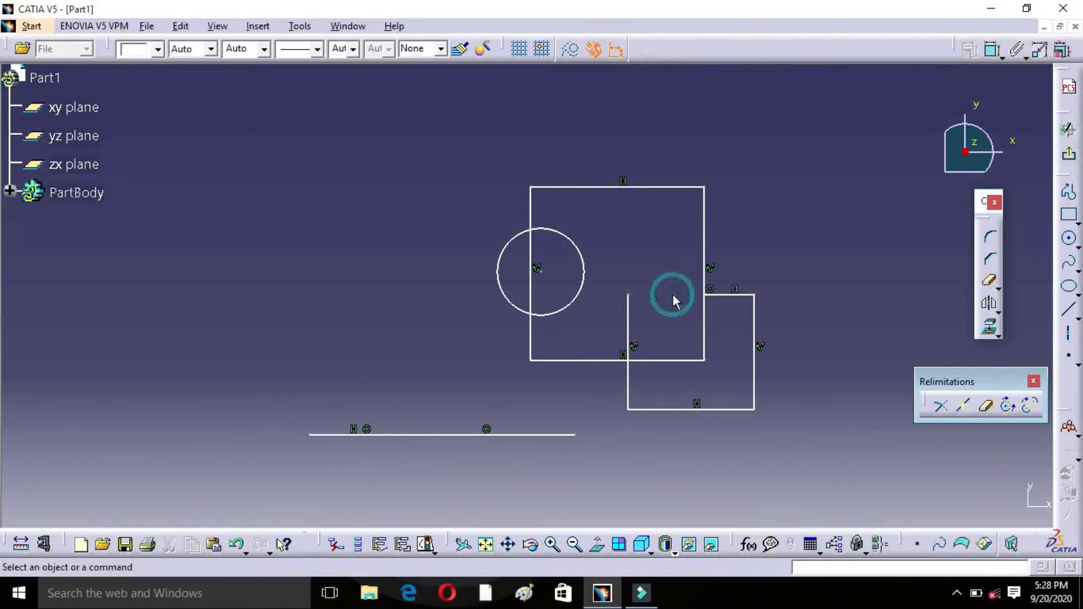
pyautogui.click(750, 297)
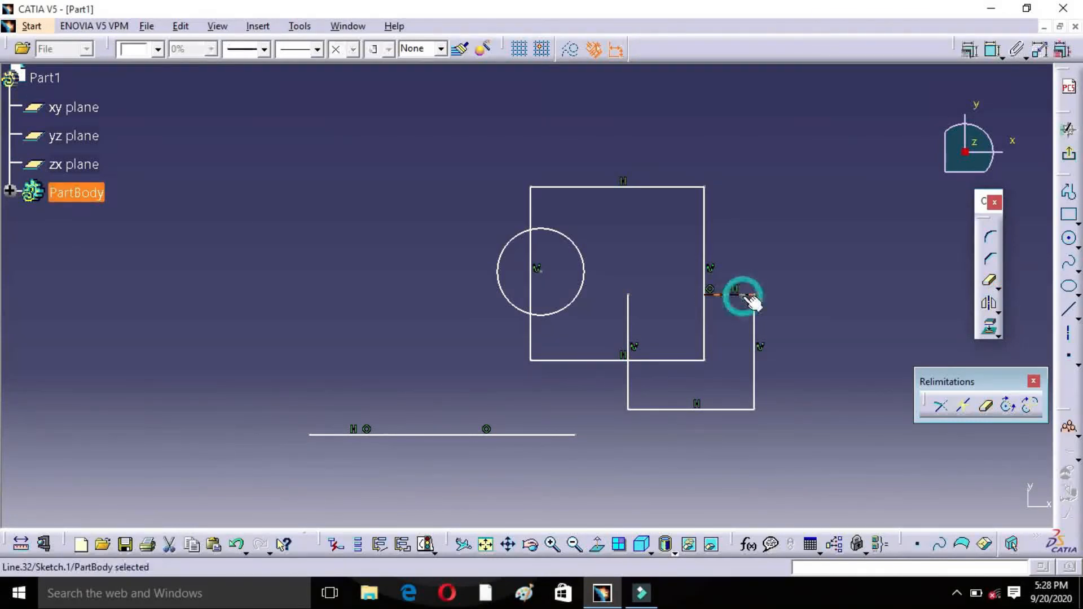
pyautogui.doubleClick(746, 297)
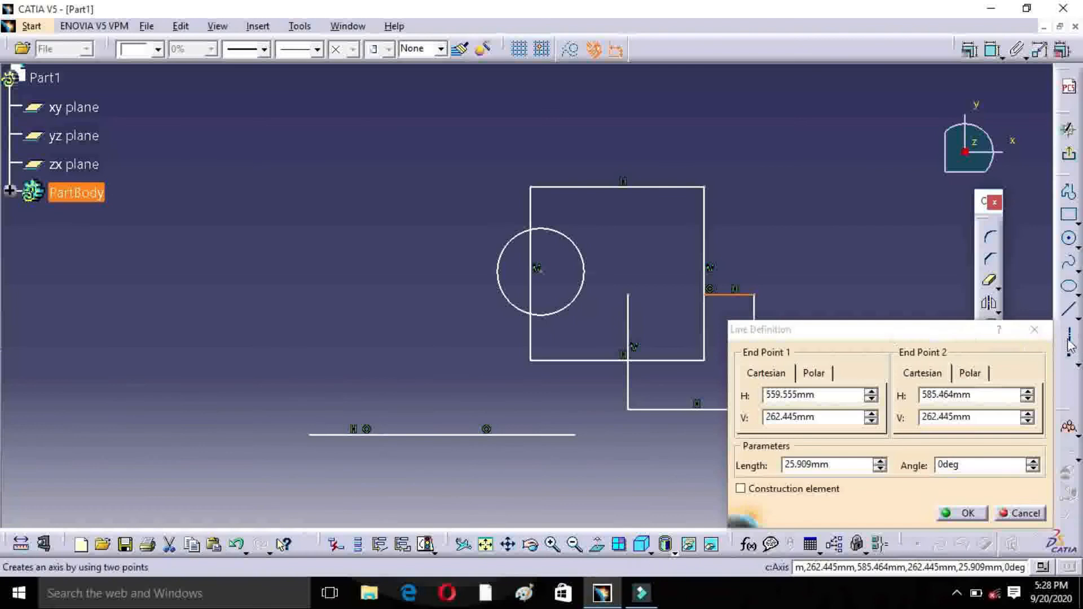
pyautogui.click(1039, 334)
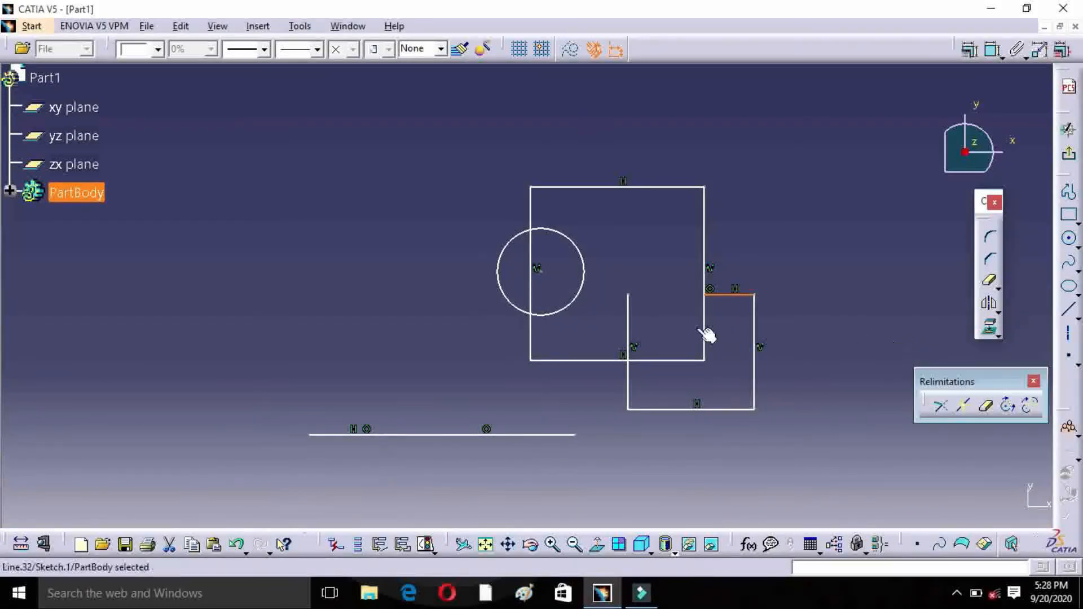
pyautogui.click(816, 310)
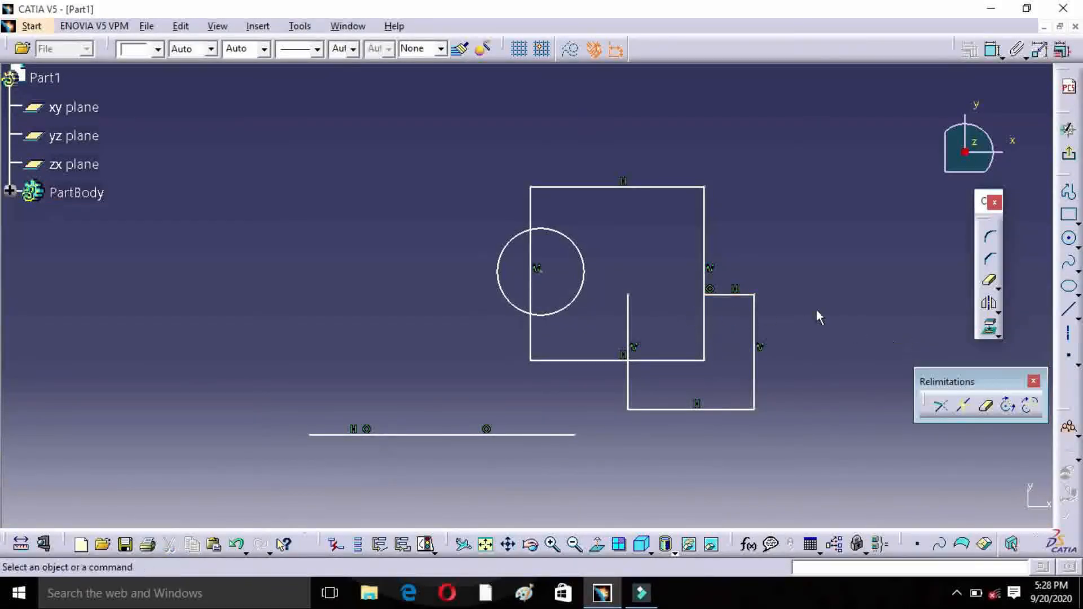
# Quick Trim the larger rectangle's bottom edge, its right edge inside the smaller rectangle, and the circle's arc inside the larger rectangle.
pyautogui.click(987, 407)
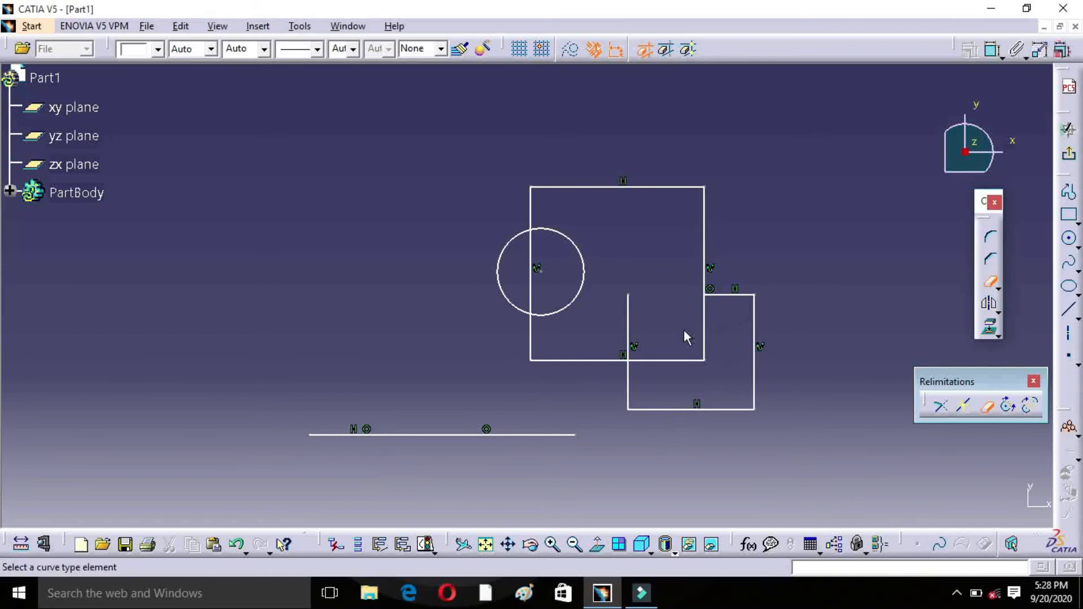
pyautogui.click(703, 317)
pyautogui.click(676, 360)
pyautogui.click(587, 361)
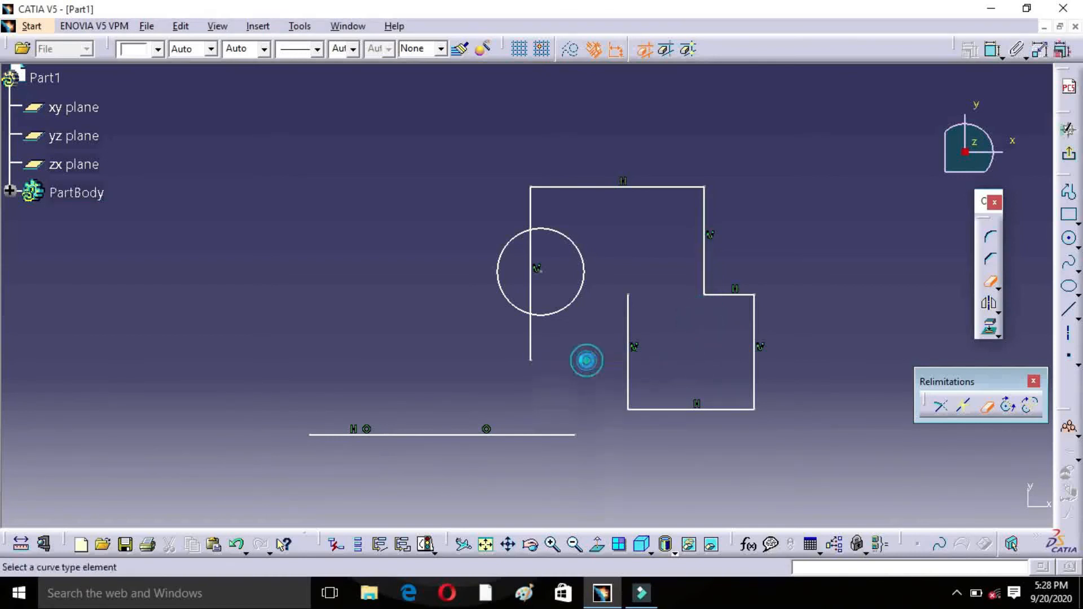
pyautogui.click(562, 236)
# Sketch an arc of about 70 mm radius in the empty area right of the trimmed profile, bulging to the left.
pyautogui.moveTo(862, 249)
pyautogui.mouseDown(button='middle')
pyautogui.moveTo(810, 194)
pyautogui.moveTo(395, 311)
pyautogui.mouseUp(button='middle')
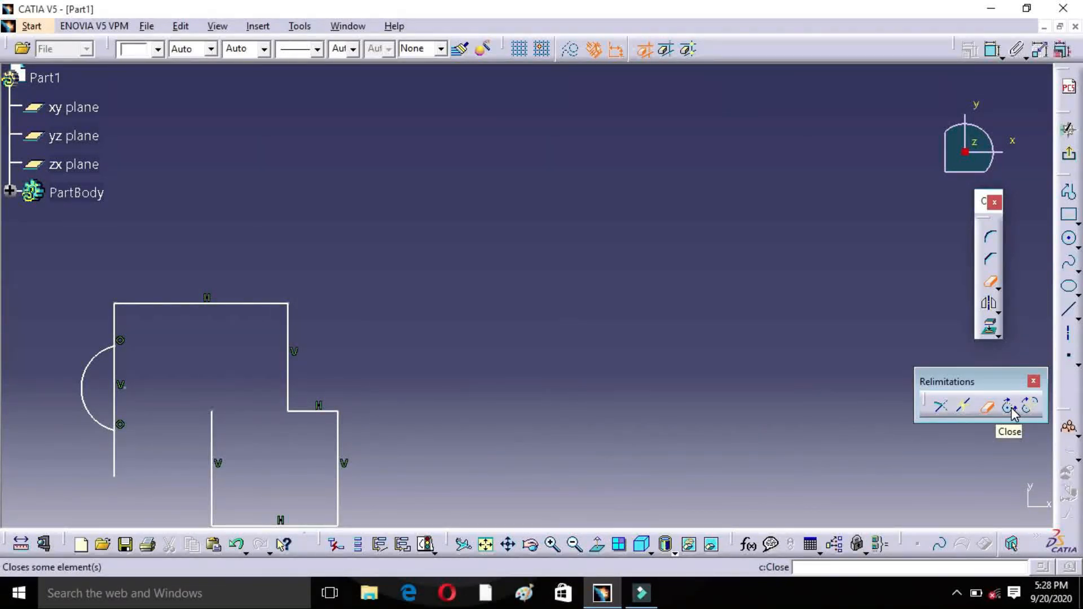
pyautogui.click(1075, 246)
pyautogui.click(1067, 261)
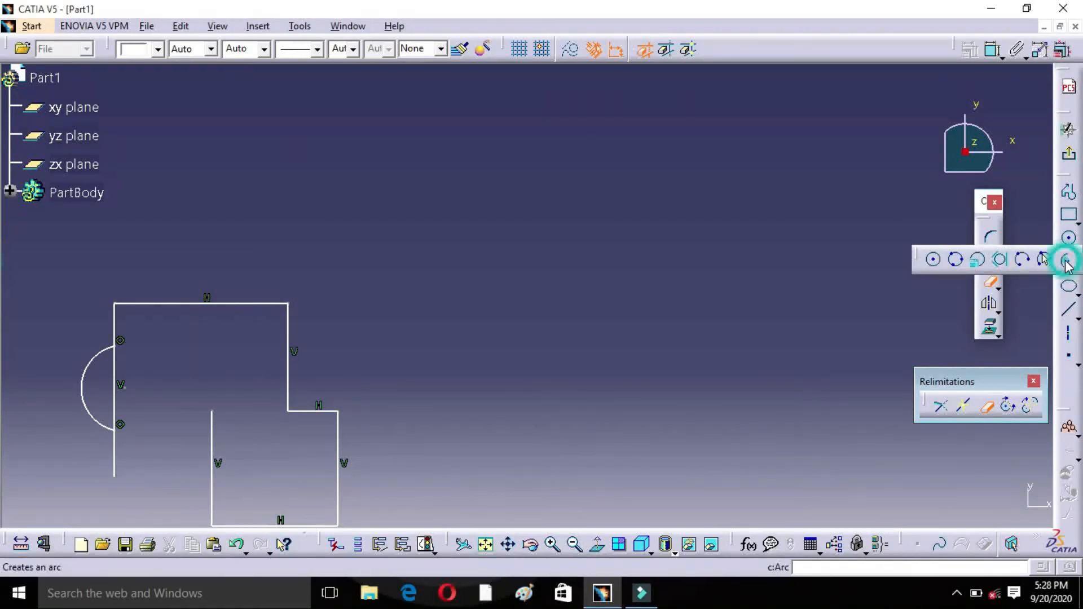
pyautogui.click(626, 188)
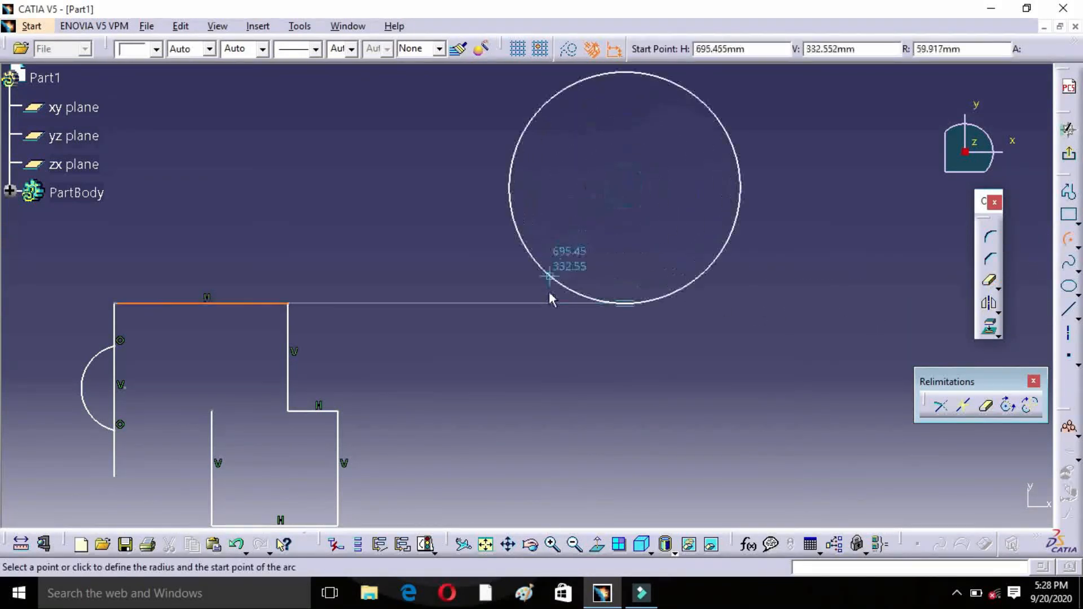
pyautogui.click(621, 324)
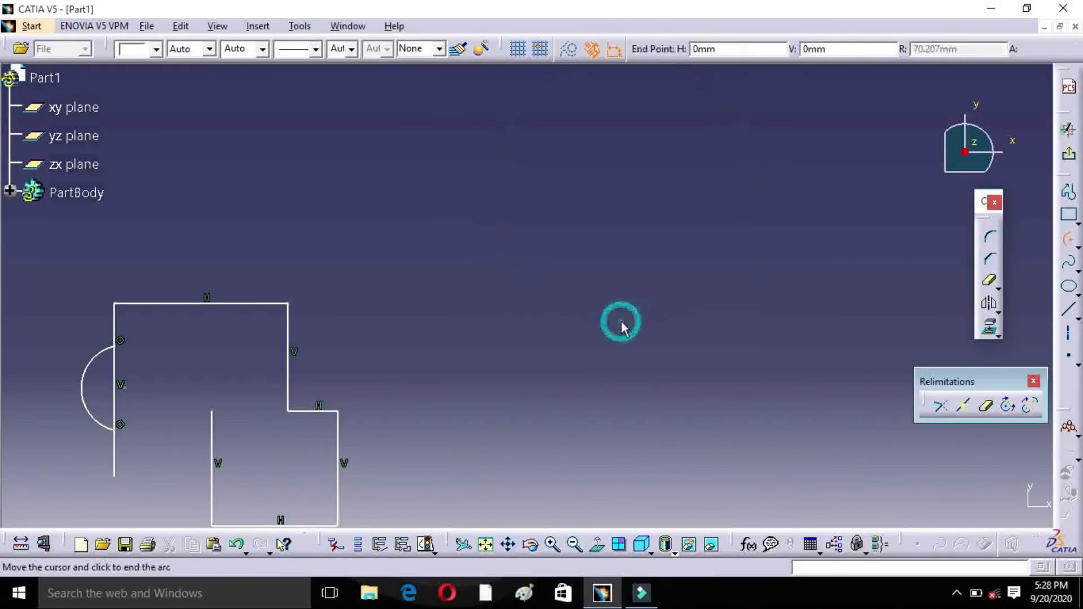
pyautogui.click(515, 109)
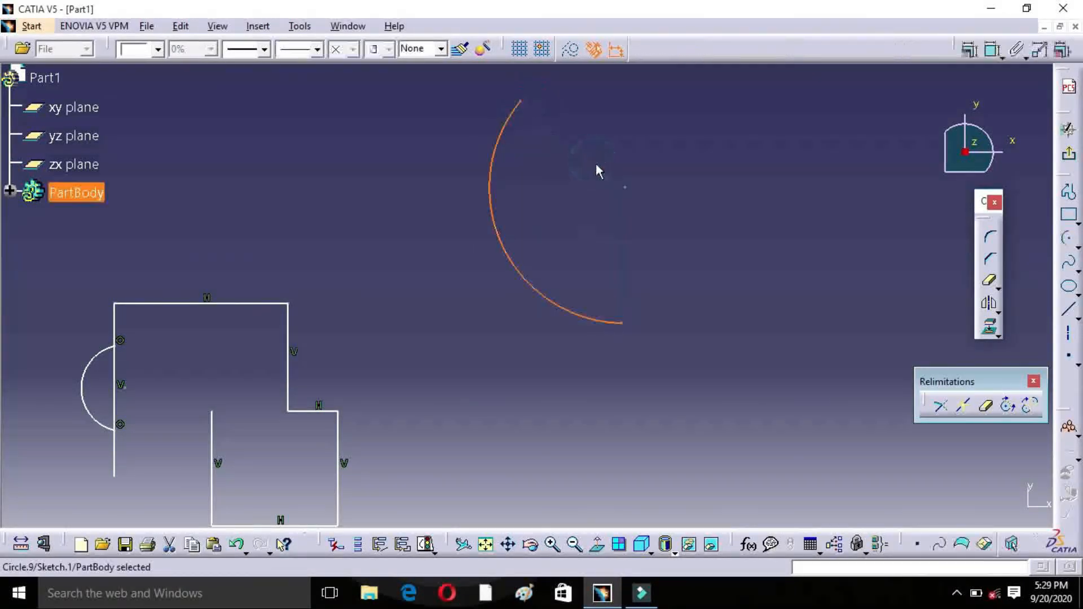
# Close the new arc into a full circle.
pyautogui.moveTo(597, 169); pyautogui.dragTo(611, 254, button='middle')
pyautogui.click(611, 257)
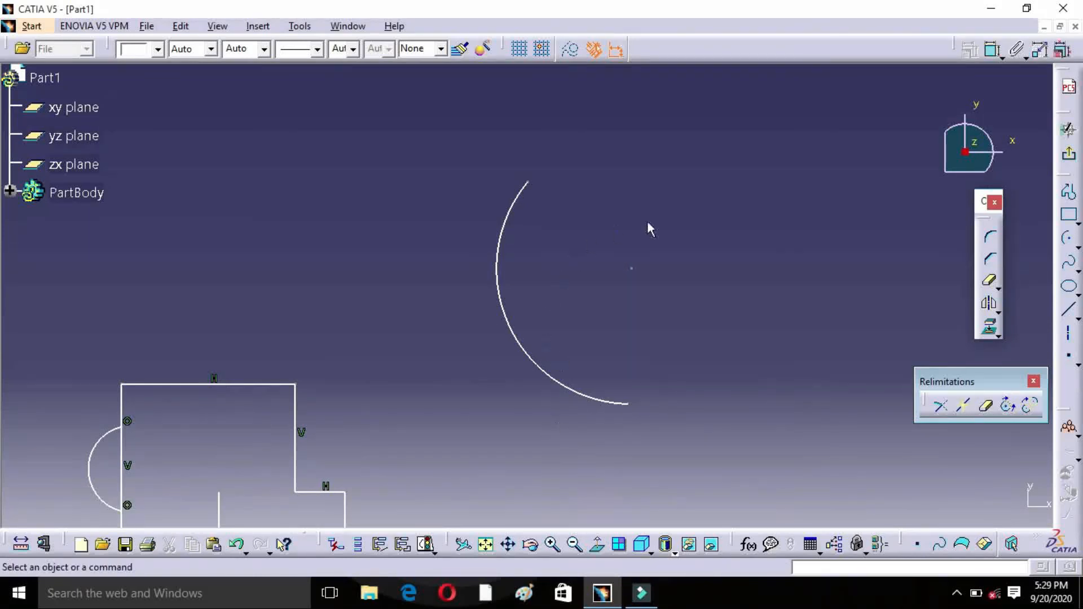
pyautogui.click(1008, 407)
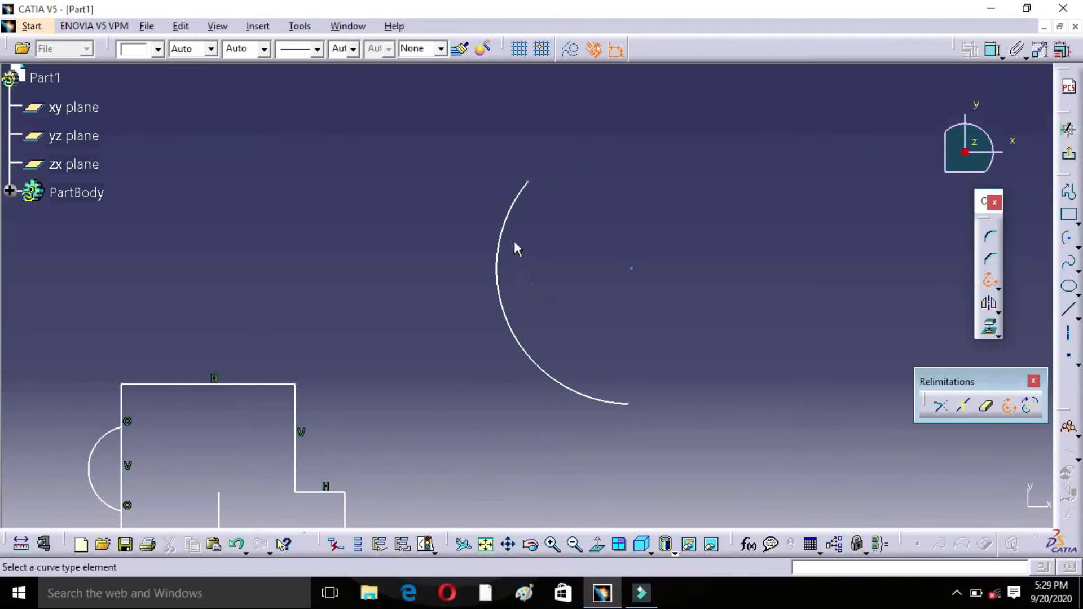
pyautogui.click(510, 222)
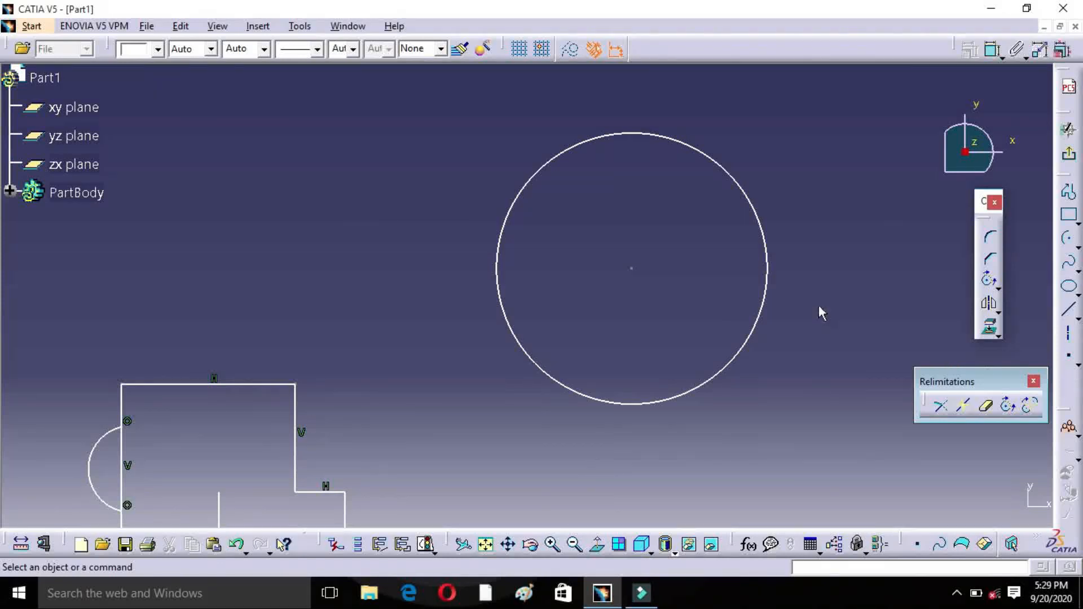
# Sketch an upper-left quarter-like arc of about 68 mm radius to the right of the closed circle.
pyautogui.moveTo(887, 295)
pyautogui.mouseDown(button='middle')
pyautogui.moveTo(822, 327)
pyautogui.moveTo(606, 375)
pyautogui.mouseUp(button='middle')
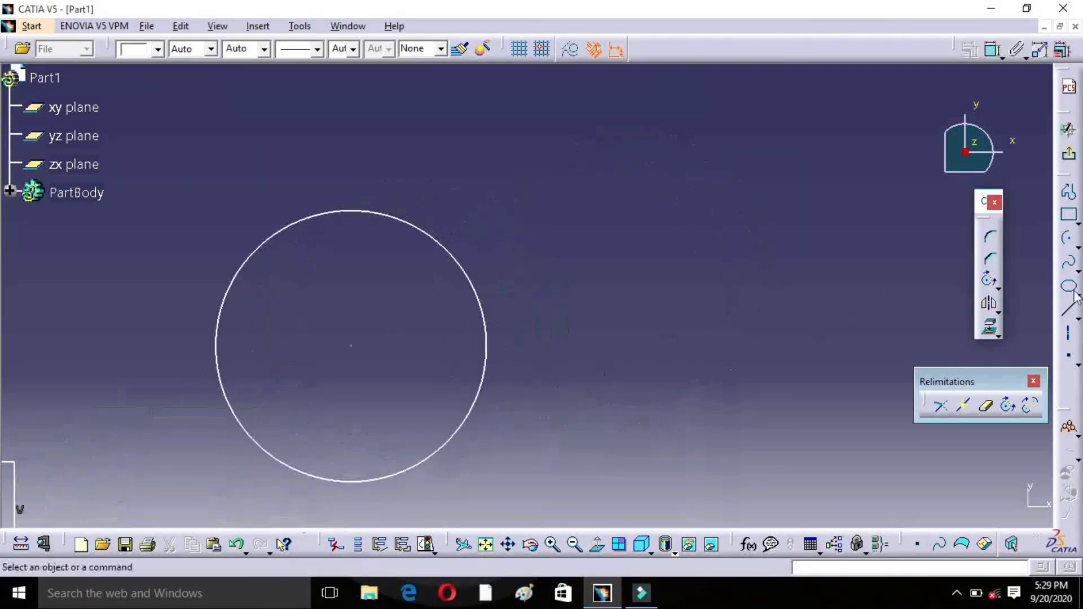
pyautogui.click(1067, 240)
pyautogui.click(693, 295)
pyautogui.click(687, 166)
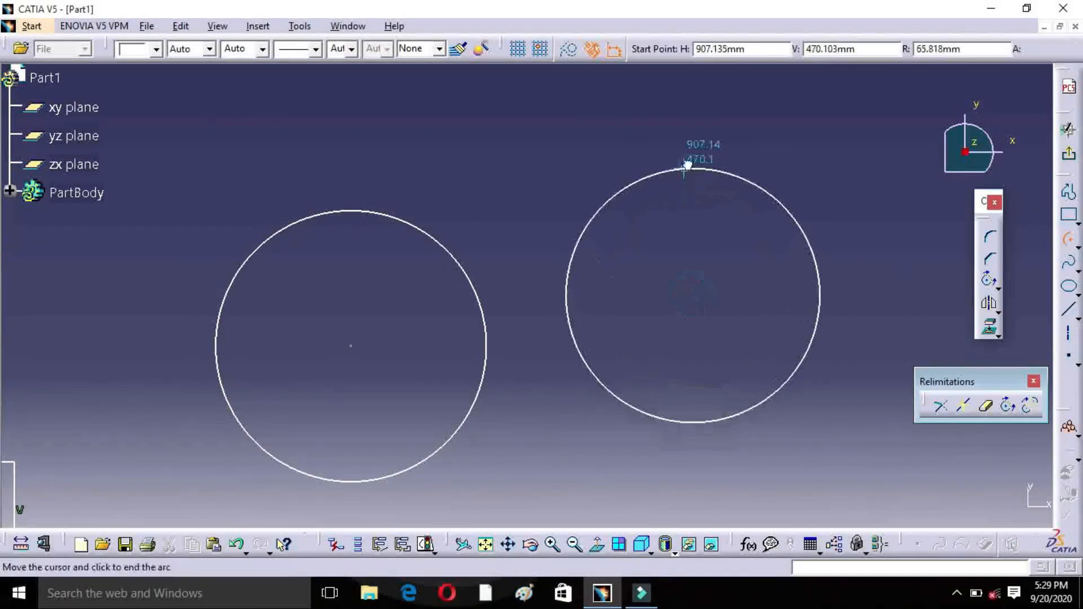
pyautogui.click(562, 311)
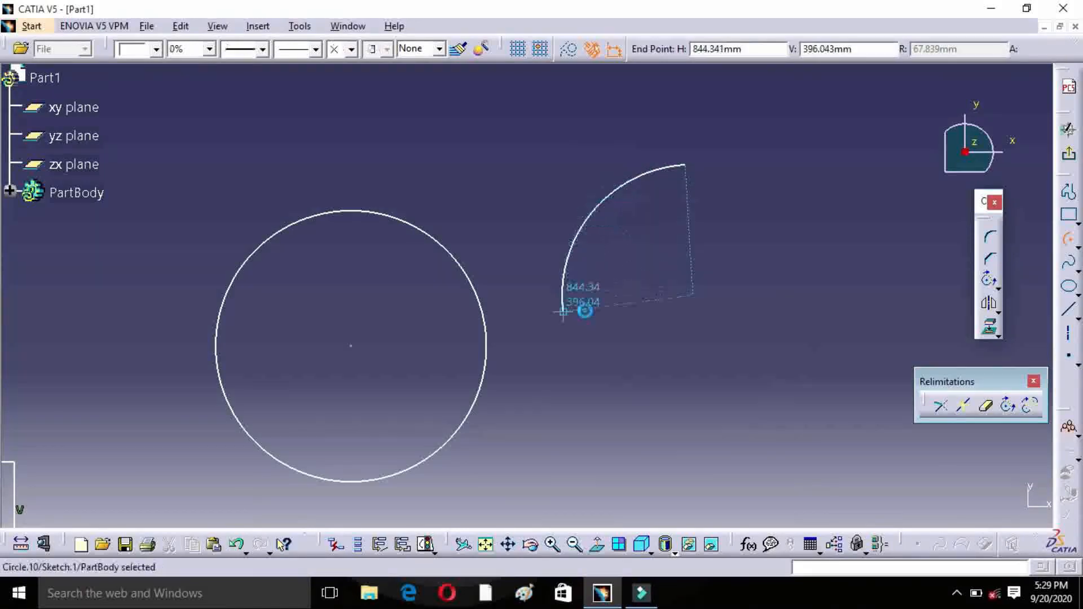
pyautogui.click(932, 450)
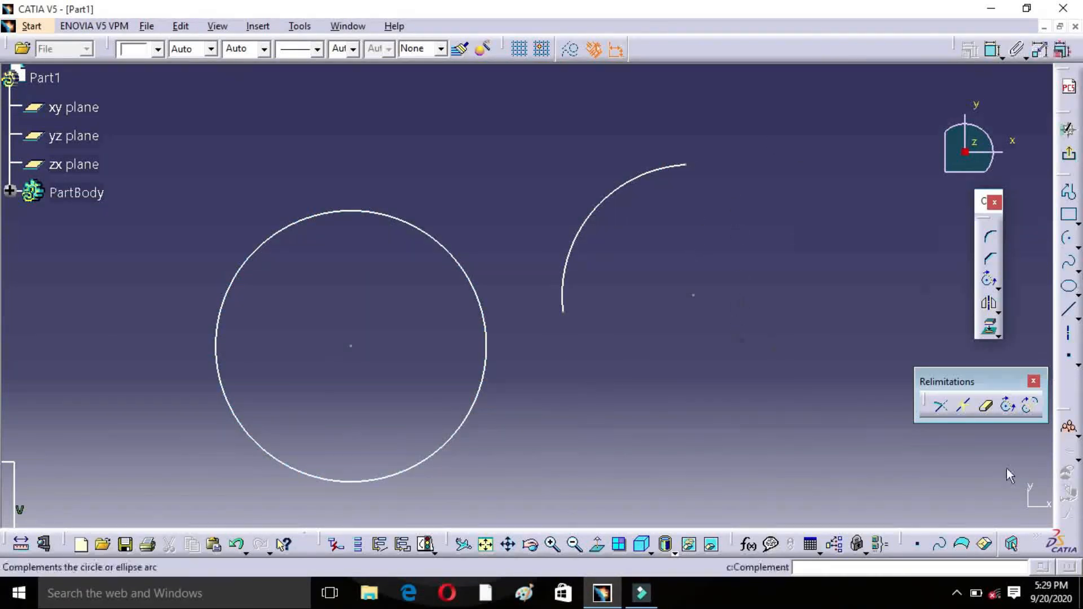
# Replace the second arc with its complementary arc, and apply Complement once more to the resulting larger arc.
pyautogui.click(1031, 410)
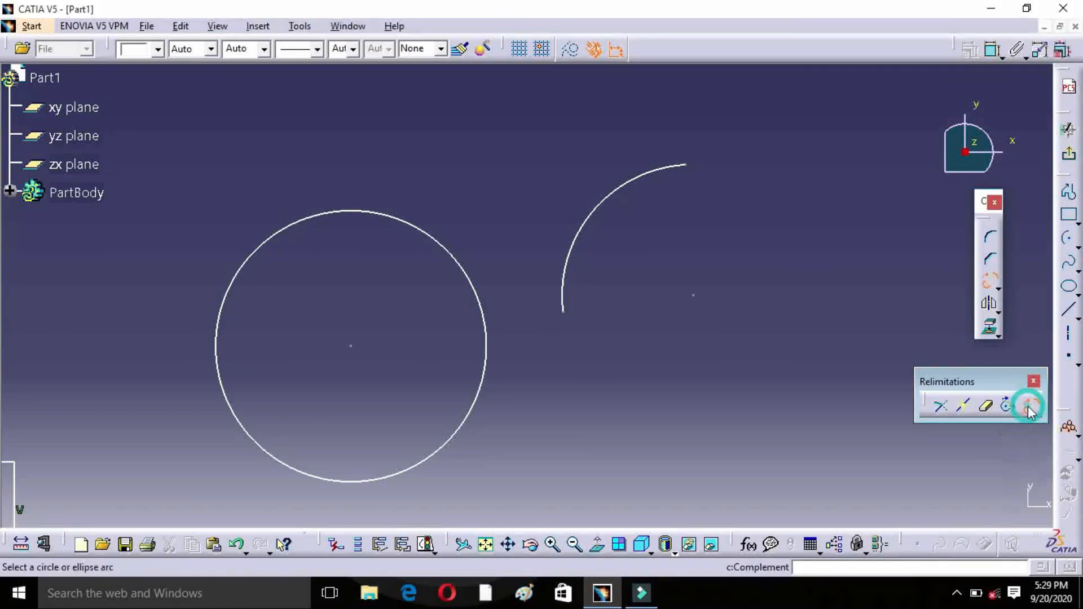
pyautogui.click(656, 169)
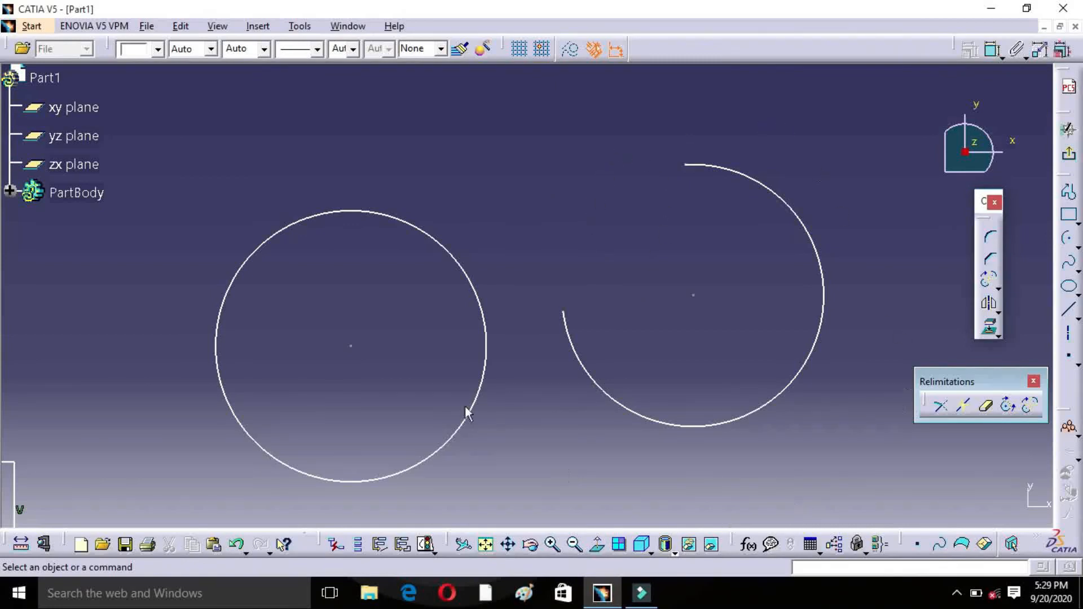
pyautogui.click(1030, 405)
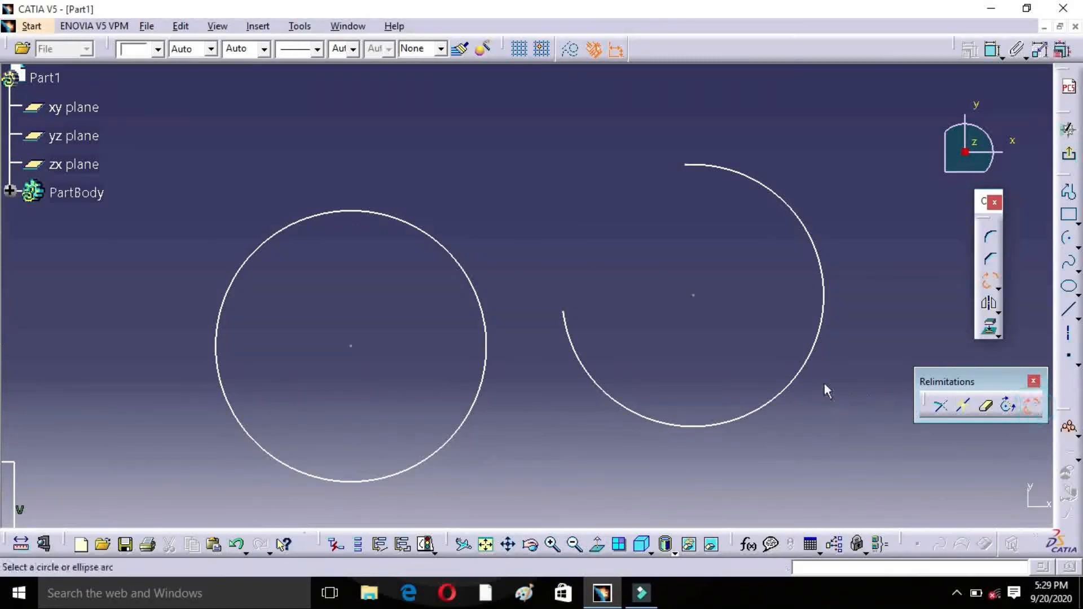
pyautogui.click(816, 356)
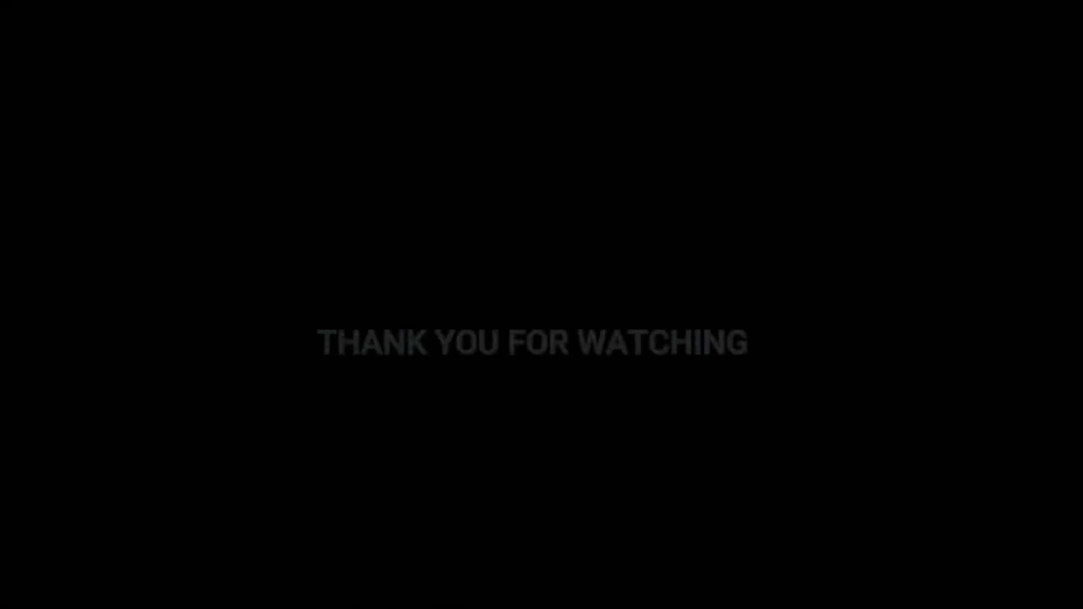